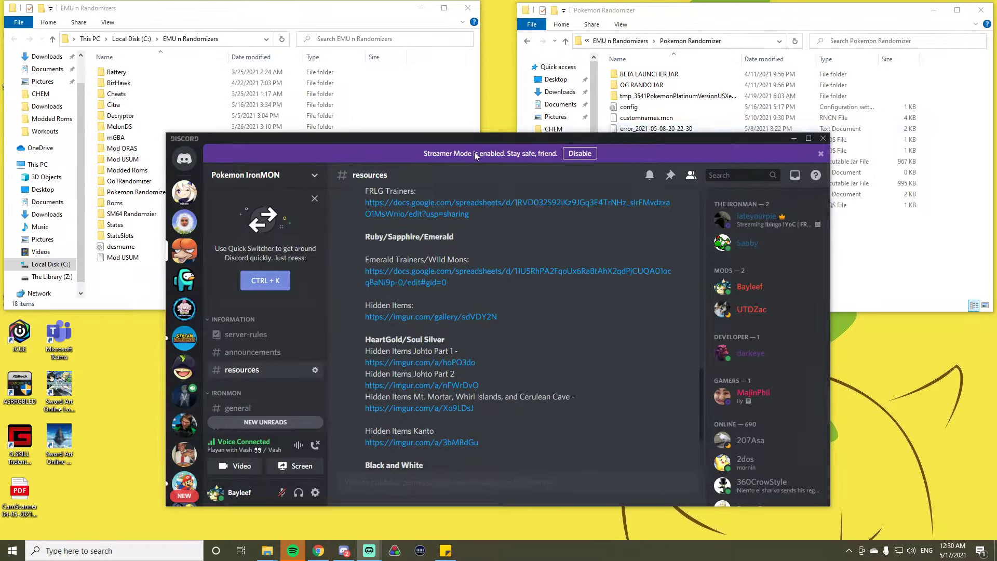
pyautogui.scroll(2, 281, 358)
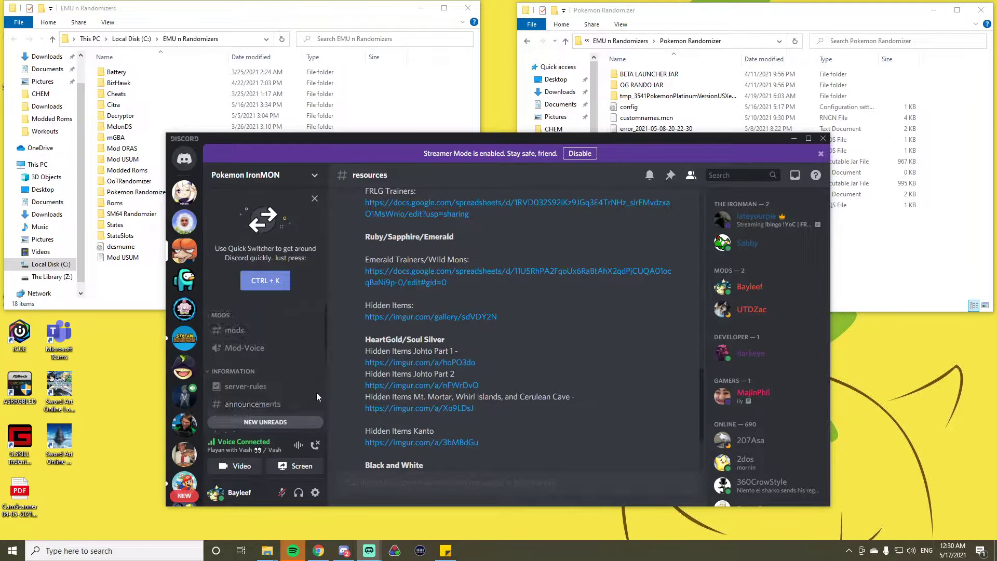
# Scroll through the IronMON #resources channel to find the Universal Pokemon Randomizer release link
pyautogui.scroll(-2, 763, 312)
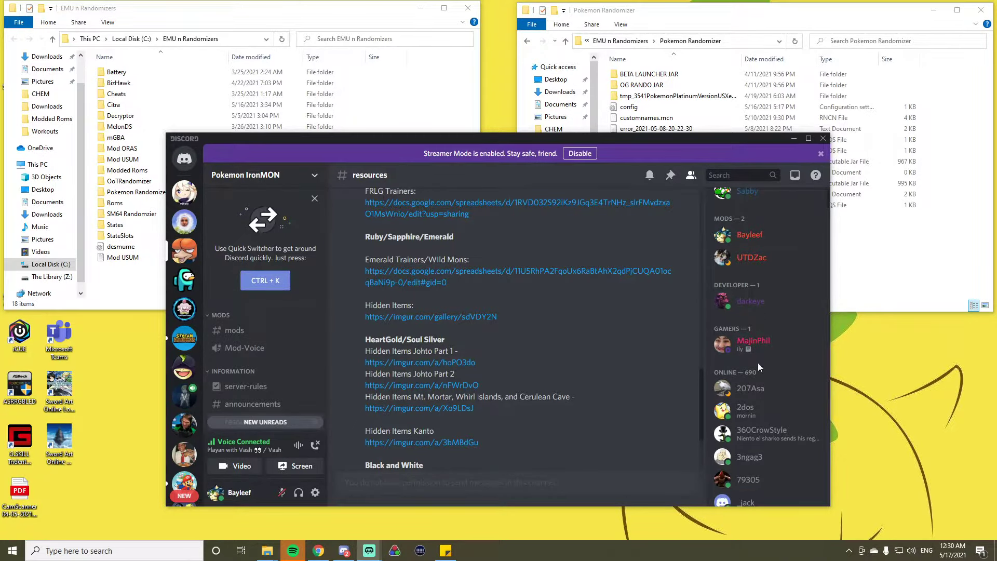
pyautogui.scroll(-2, 576, 434)
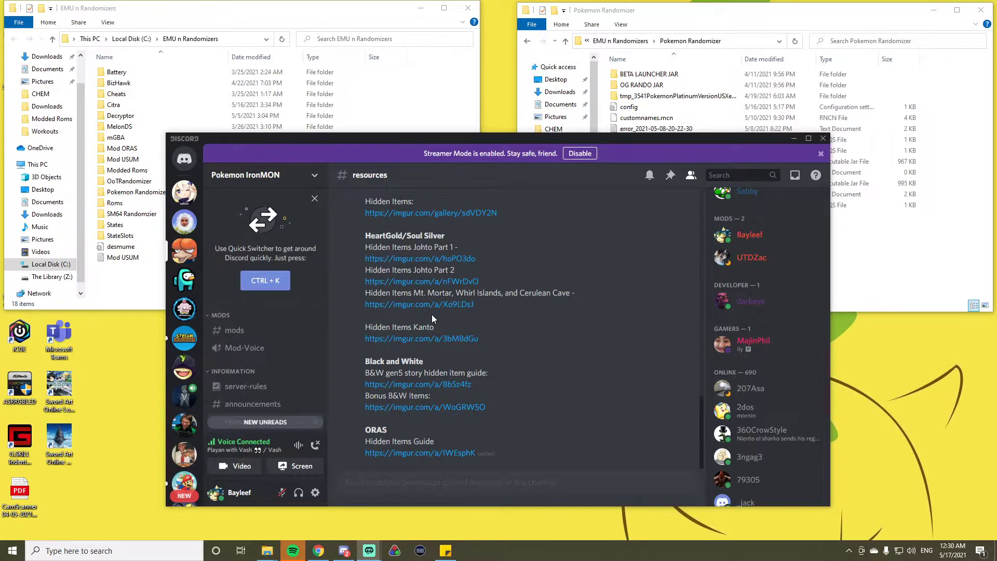
pyautogui.scroll(-2, 284, 384)
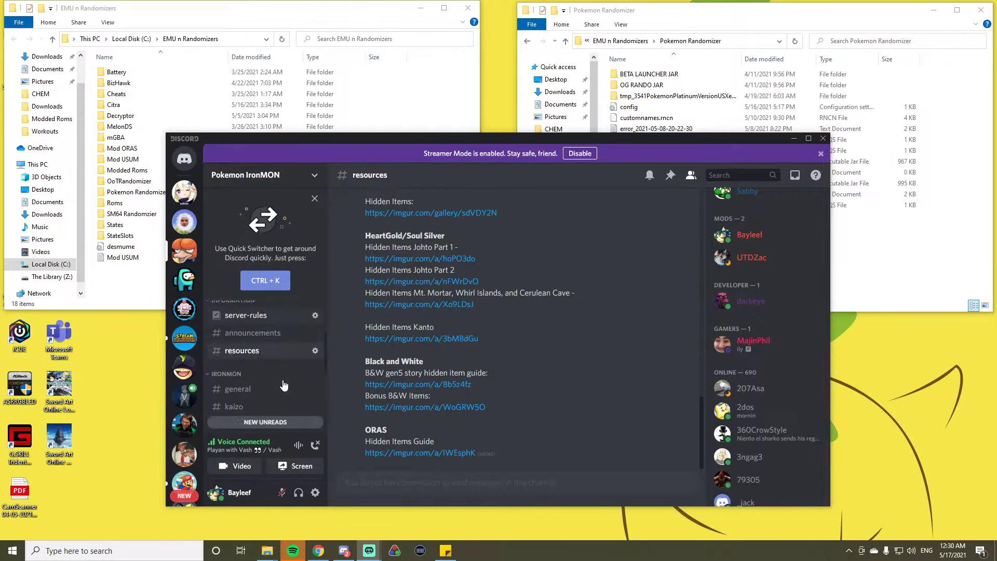
pyautogui.scroll(5, 537, 329)
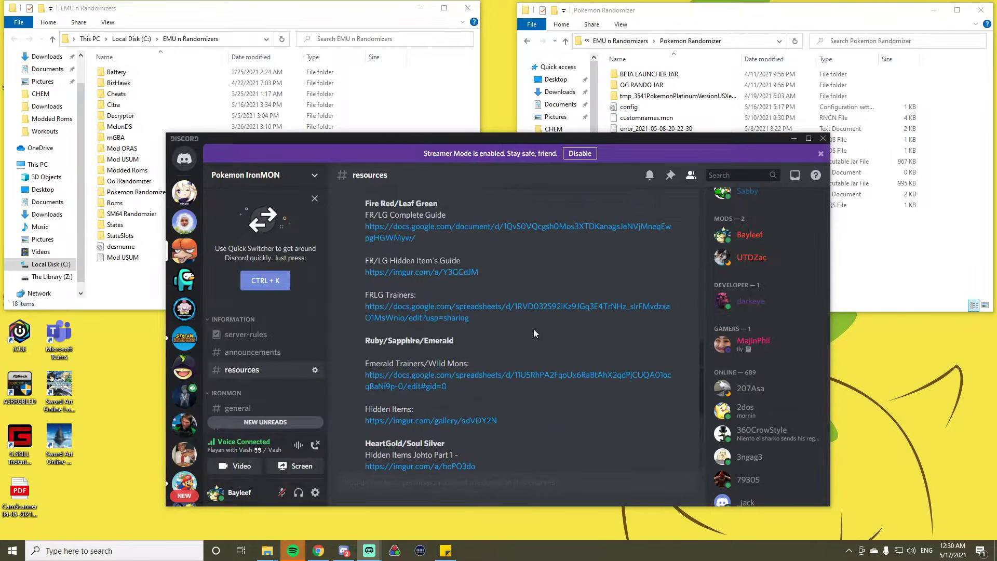
pyautogui.scroll(2, 534, 328)
pyautogui.scroll(-1, 497, 304)
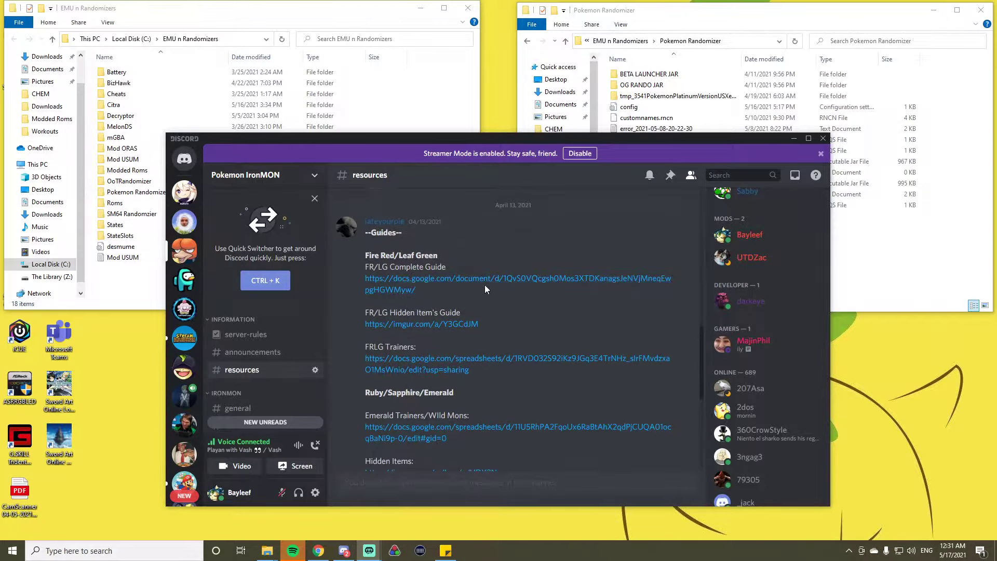
pyautogui.scroll(10, 412, 253)
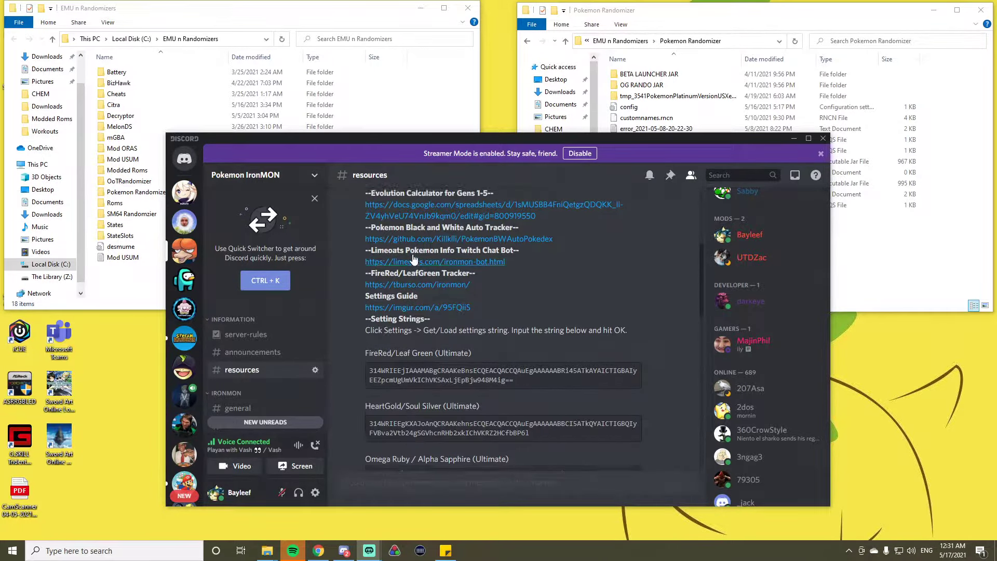
pyautogui.scroll(1, 567, 294)
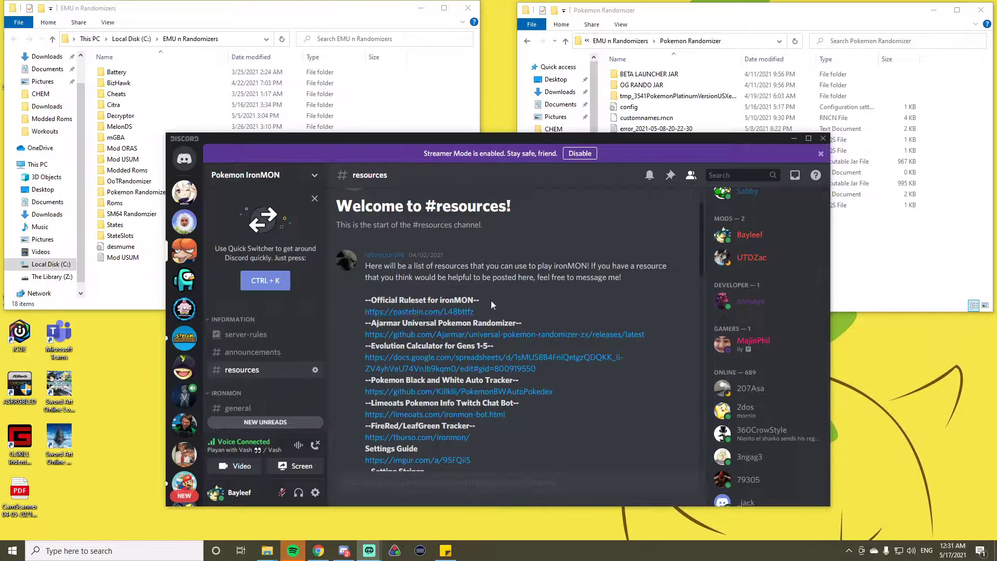
pyautogui.click(398, 334)
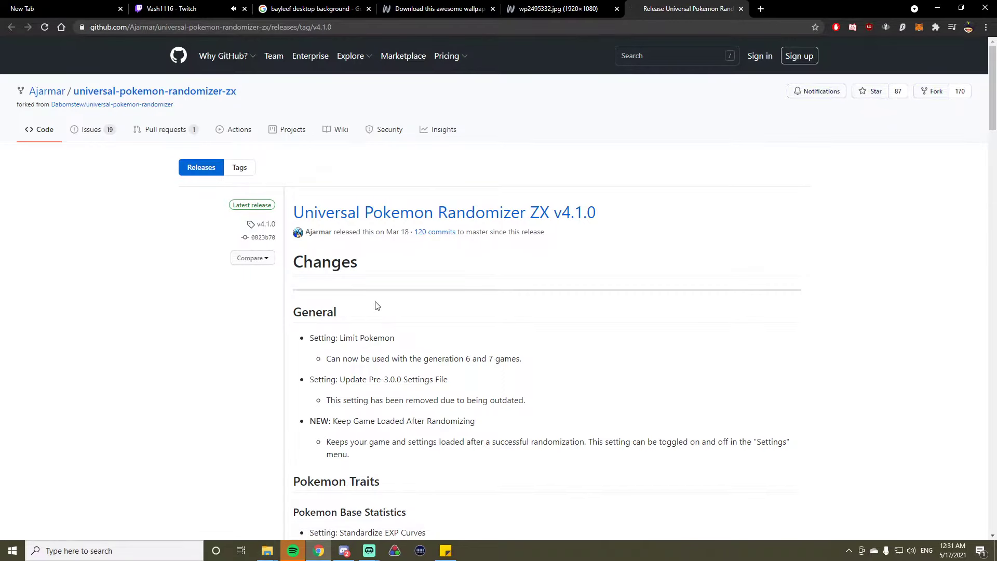
# Close the Twitch, bayleef, wallpaper download and wp2495332.jpg tabs, keeping the randomizer release page
pyautogui.click(244, 9)
pyautogui.click(243, 9)
pyautogui.click(243, 9)
pyautogui.click(244, 9)
pyautogui.scroll(-1, 676, 332)
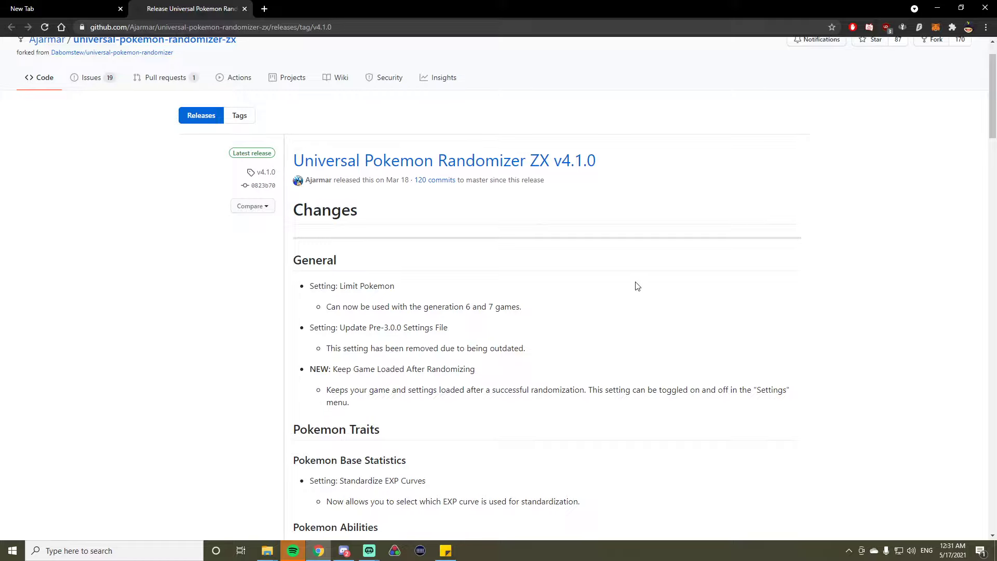
pyautogui.scroll(-3, 638, 290)
pyautogui.scroll(4, 636, 285)
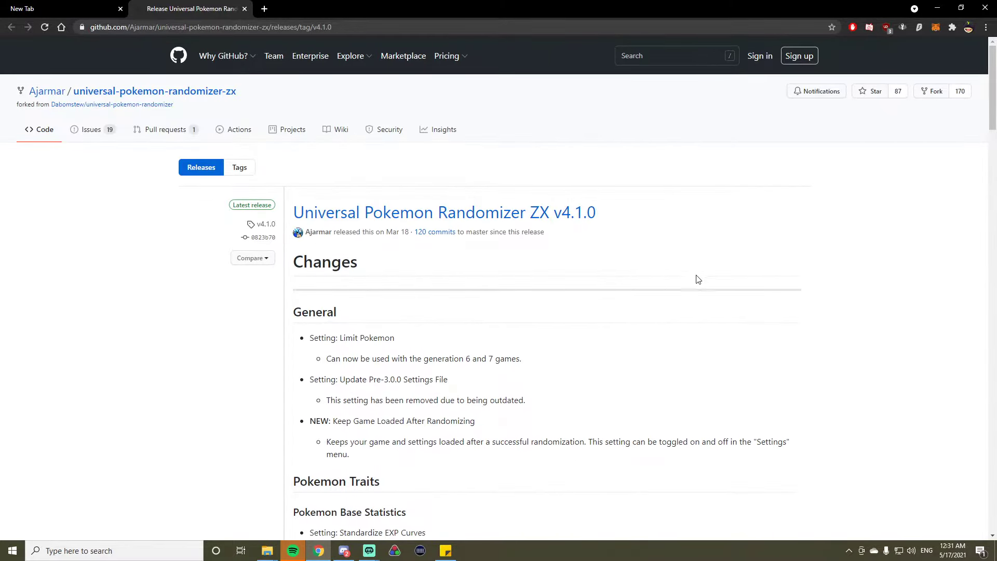
# Scroll the v4.1.0 release page down to the PokeRandoZX-v4_1_0.zip asset
pyautogui.moveTo(987, 65); pyautogui.dragTo(983, 284)
pyautogui.scroll(-20, 890, 322)
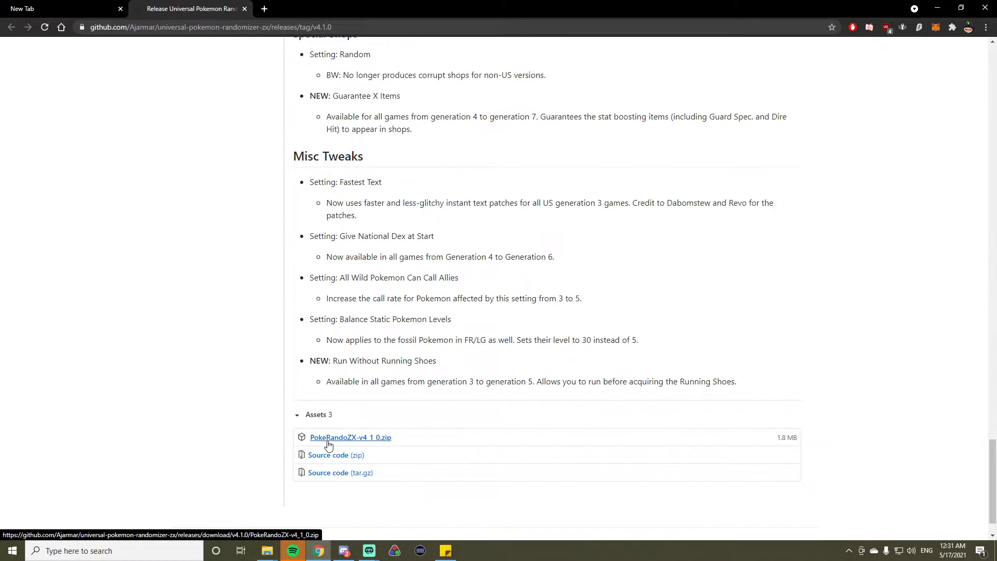
pyautogui.click(328, 441)
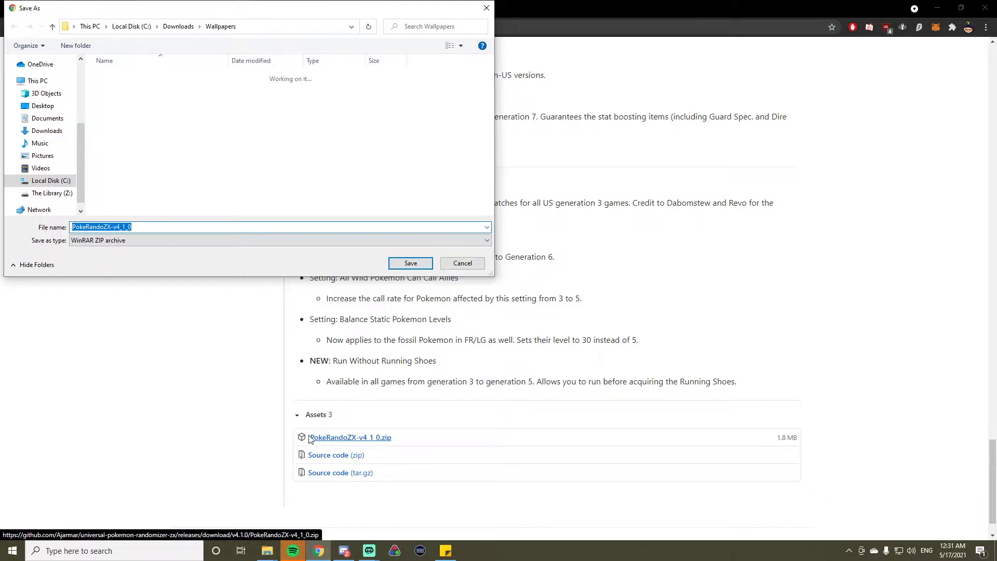
pyautogui.click(173, 26)
pyautogui.click(130, 26)
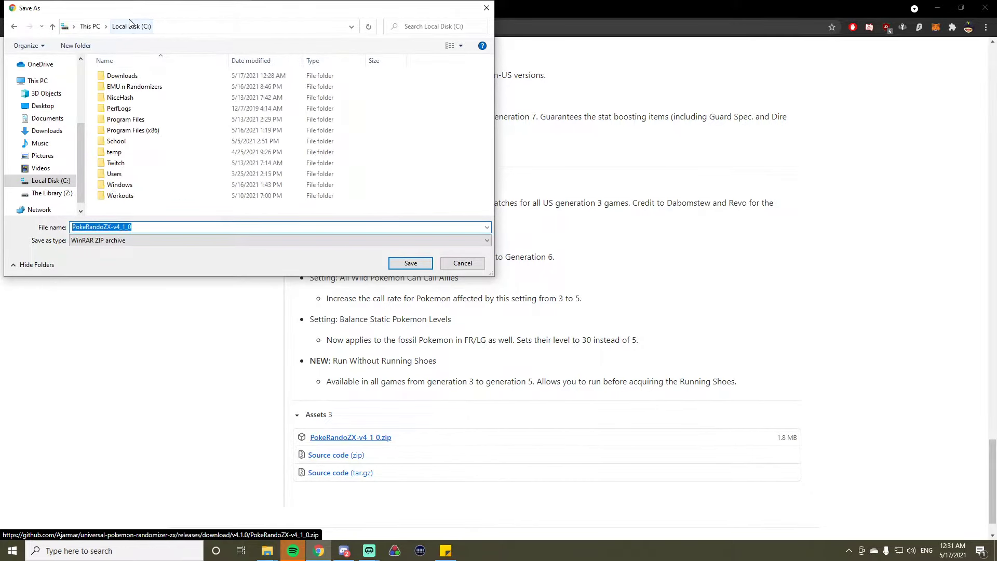
pyautogui.doubleClick(130, 87)
pyautogui.scroll(-2, 182, 169)
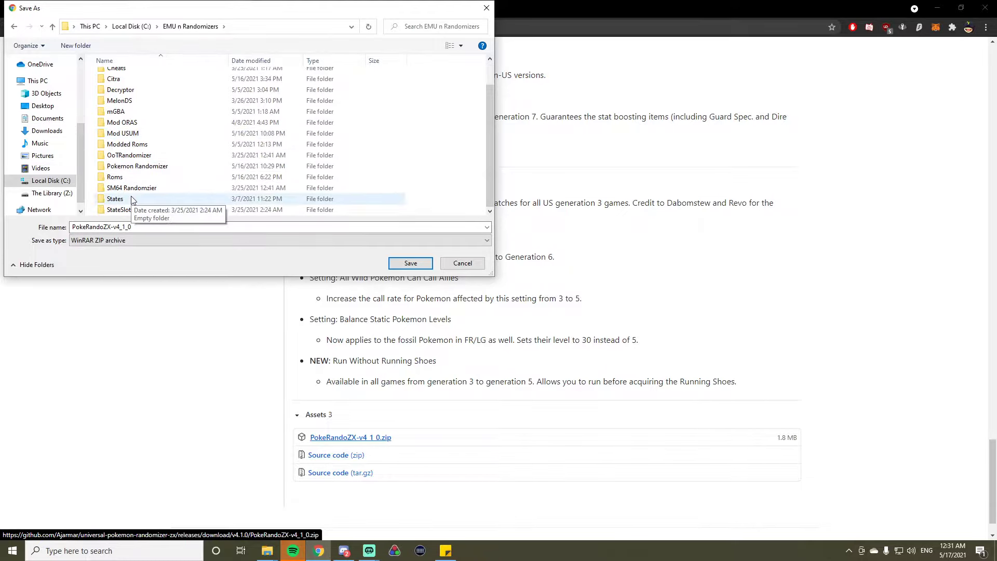
pyautogui.doubleClick(122, 166)
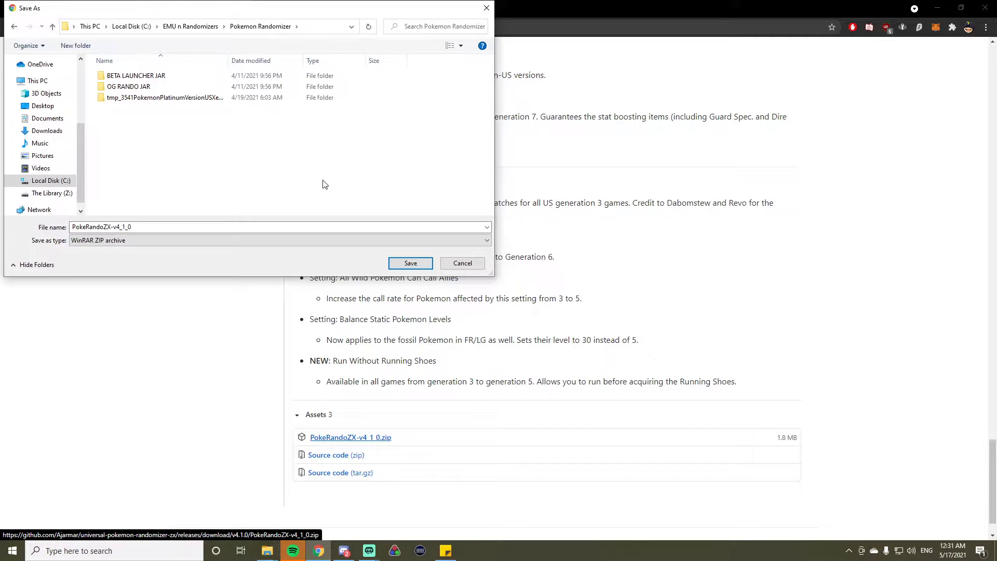
pyautogui.click(422, 263)
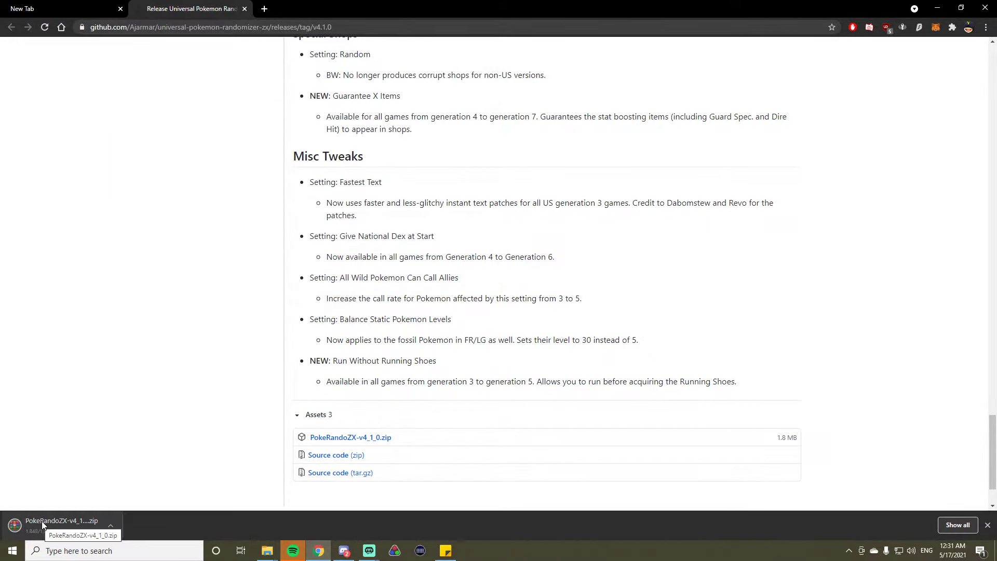
# Open the downloaded PokeRandoZX-v4_1_0.zip archive in WinRAR
pyautogui.click(42, 522)
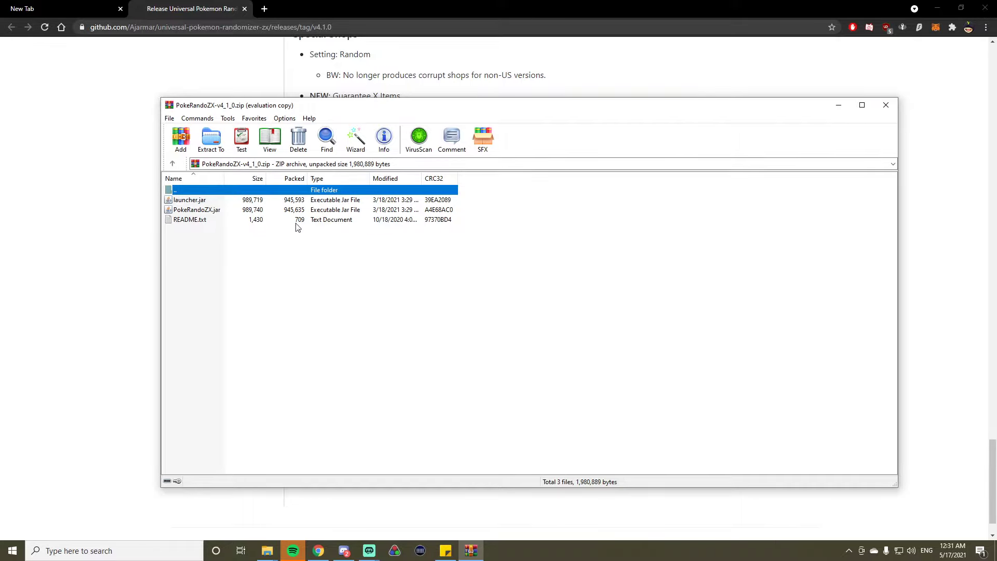
pyautogui.click(887, 105)
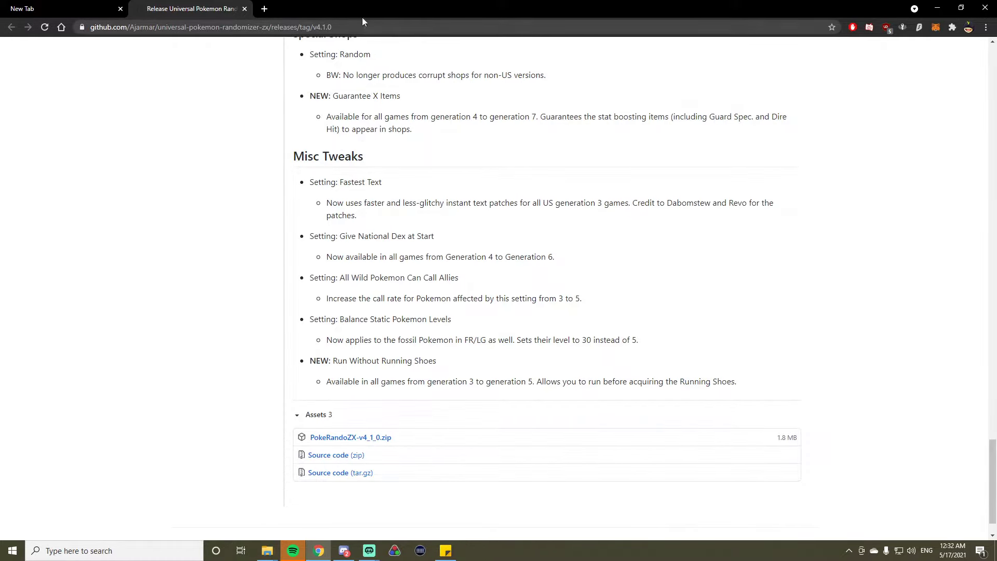
pyautogui.click(985, 8)
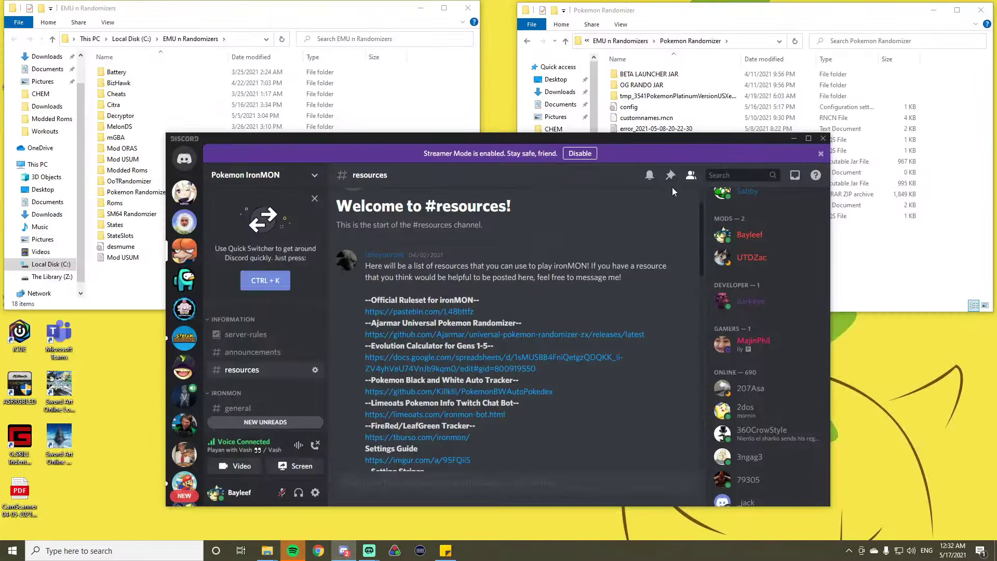
pyautogui.click(793, 140)
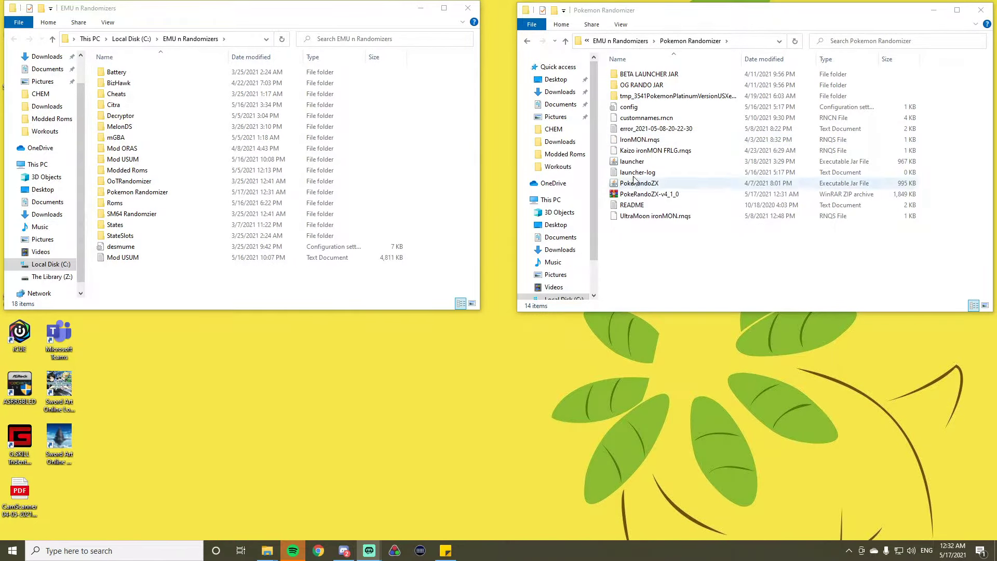
pyautogui.rightClick(652, 196)
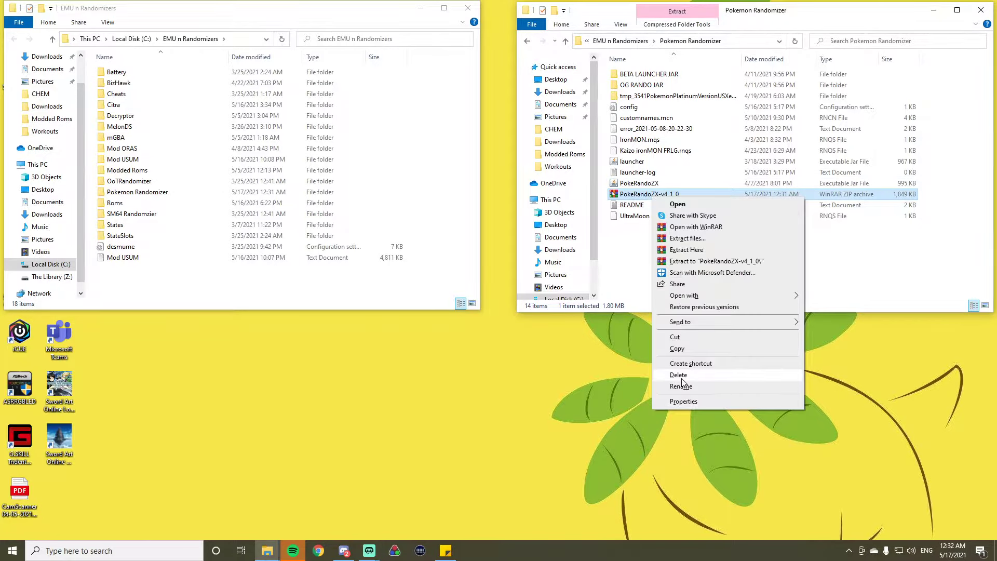
pyautogui.click(679, 375)
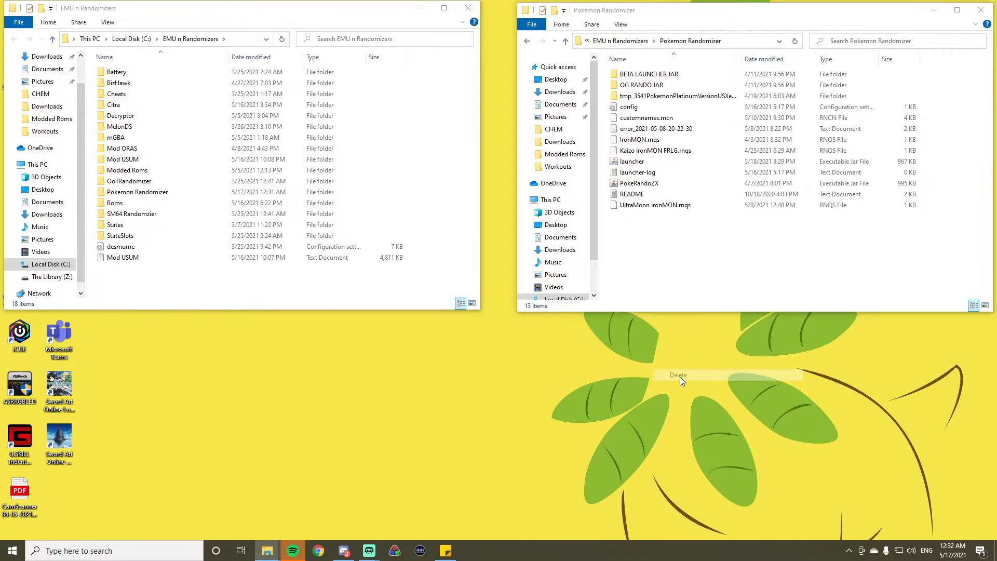
pyautogui.click(634, 268)
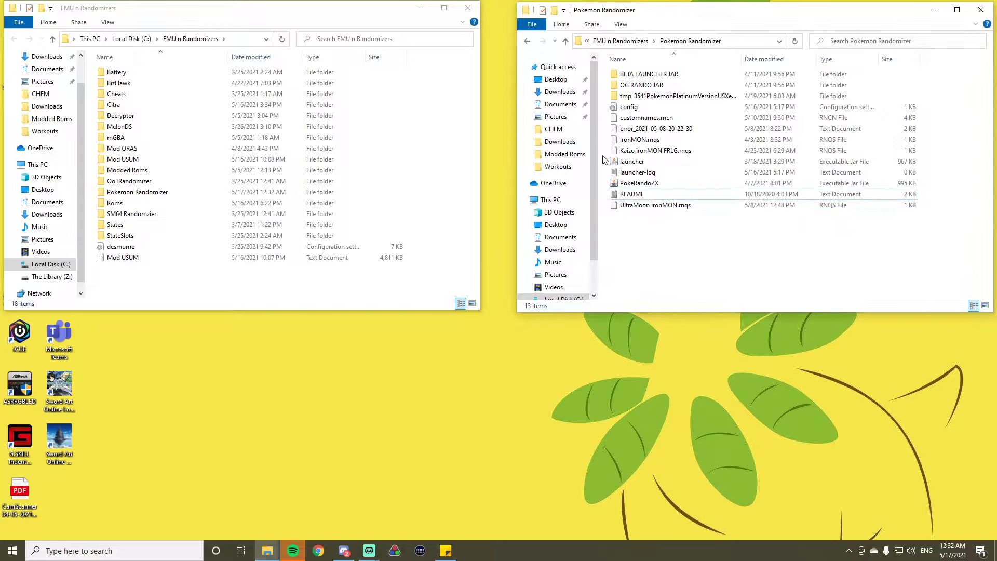
pyautogui.doubleClick(640, 163)
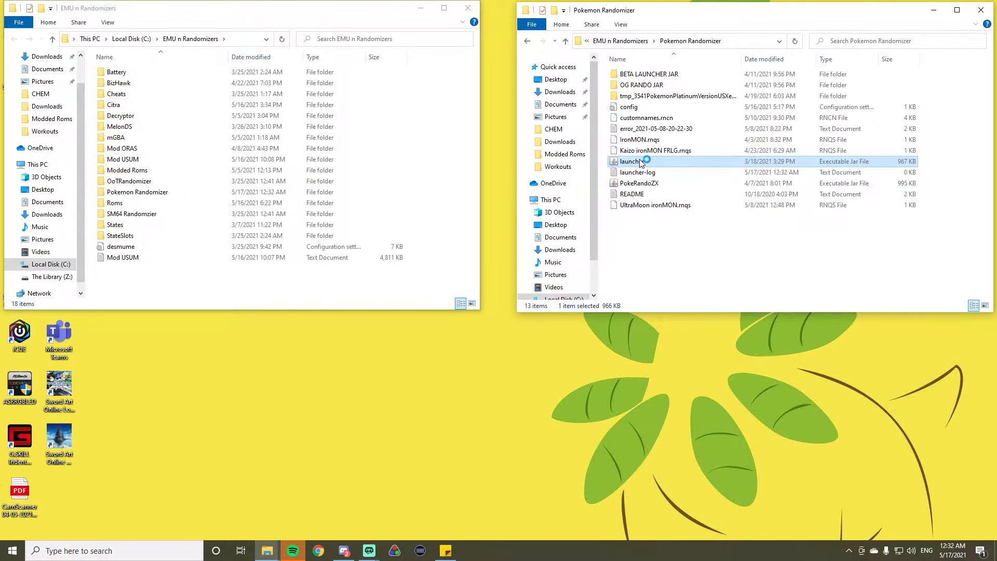
# Move the Universal Pokemon Randomizer ZX window to the right-hand side of the screen
pyautogui.moveTo(236, 14)
pyautogui.mouseDown()
pyautogui.moveTo(601, 185)
pyautogui.moveTo(739, 232)
pyautogui.moveTo(776, 46)
pyautogui.mouseUp()
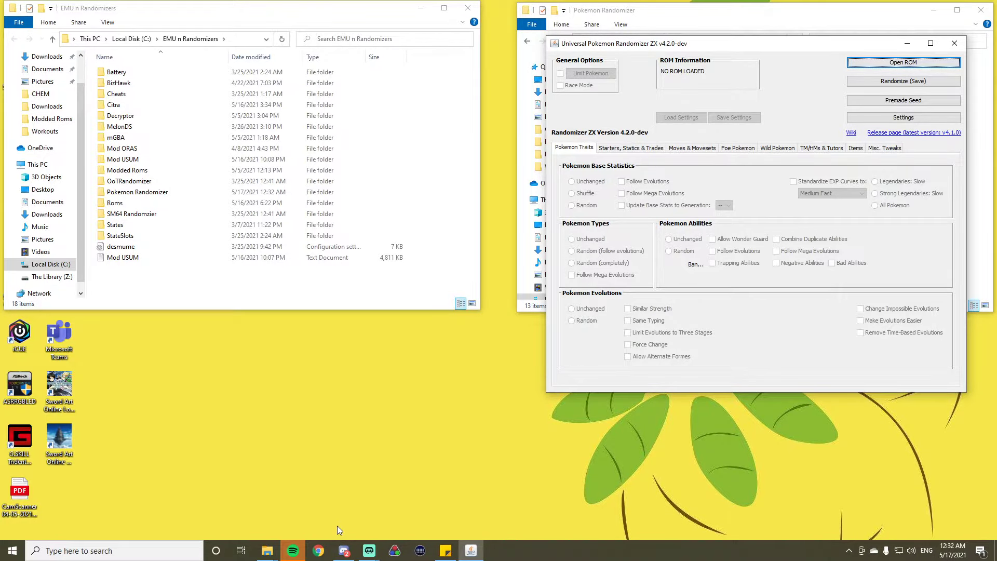
# Bring Discord forward and scroll #resources down to the FireRed/Leaf Green settings string
pyautogui.click(343, 550)
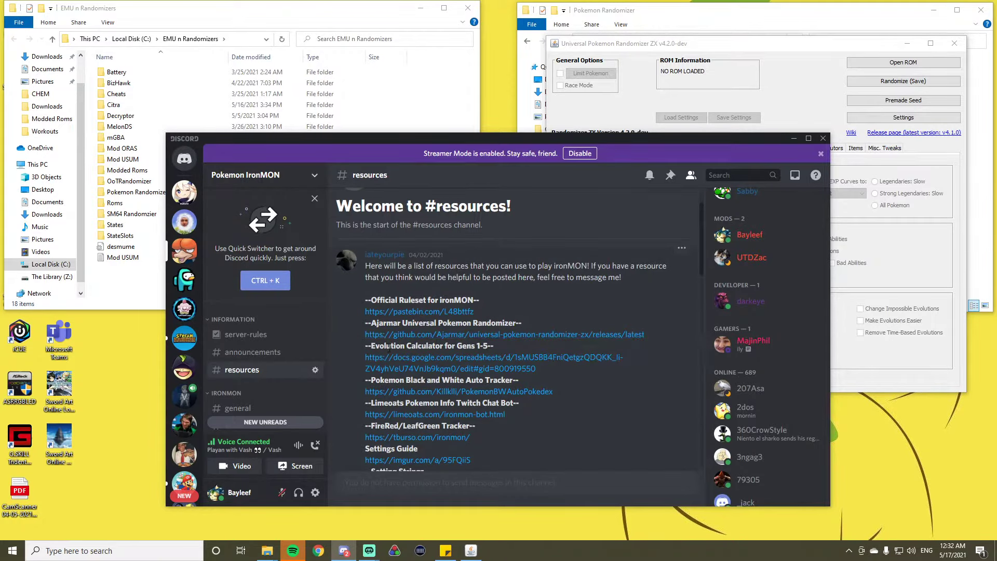
pyautogui.scroll(-2, 467, 358)
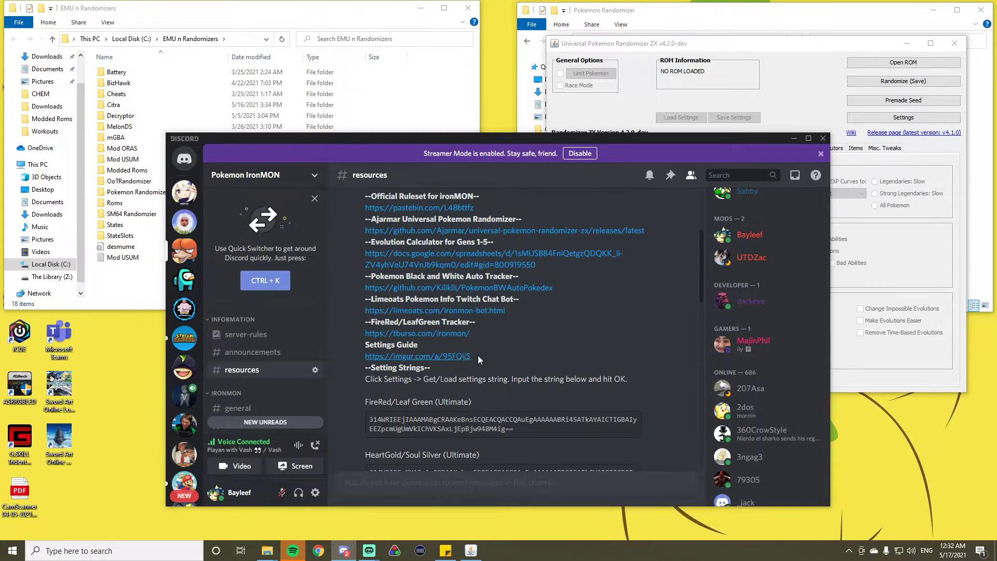
pyautogui.scroll(-1, 536, 355)
pyautogui.scroll(-3, 536, 351)
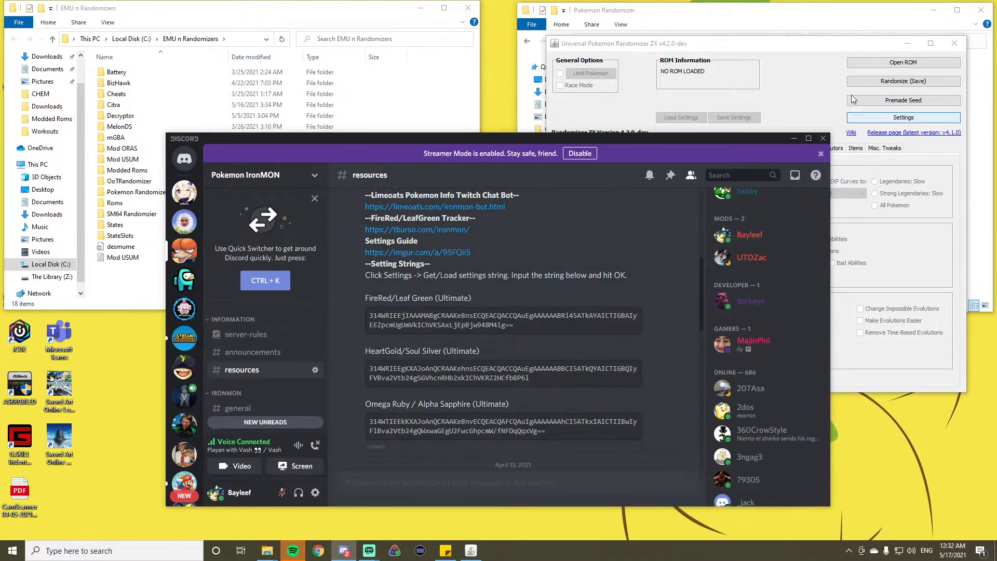
pyautogui.click(855, 62)
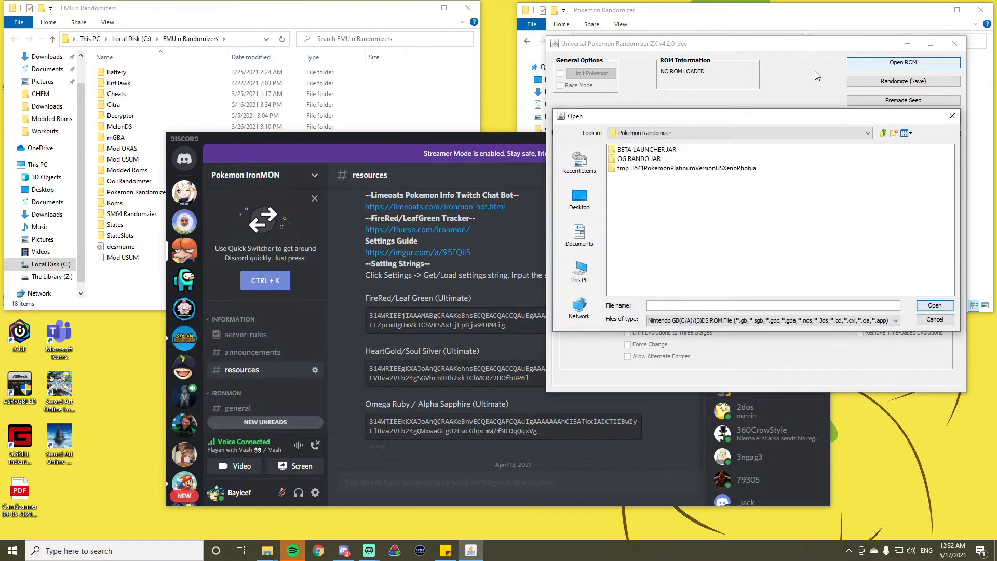
pyautogui.click(693, 133)
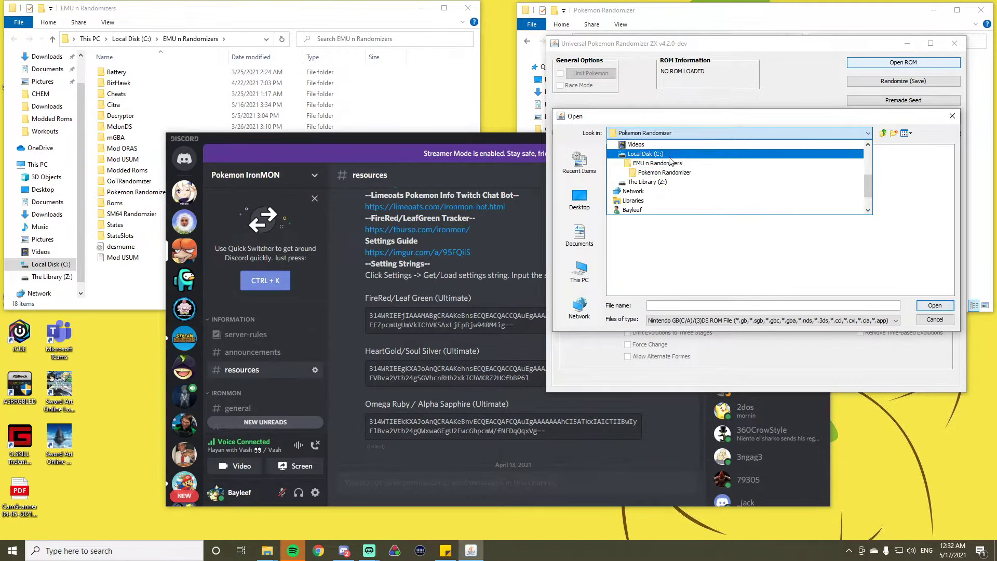
pyautogui.click(657, 163)
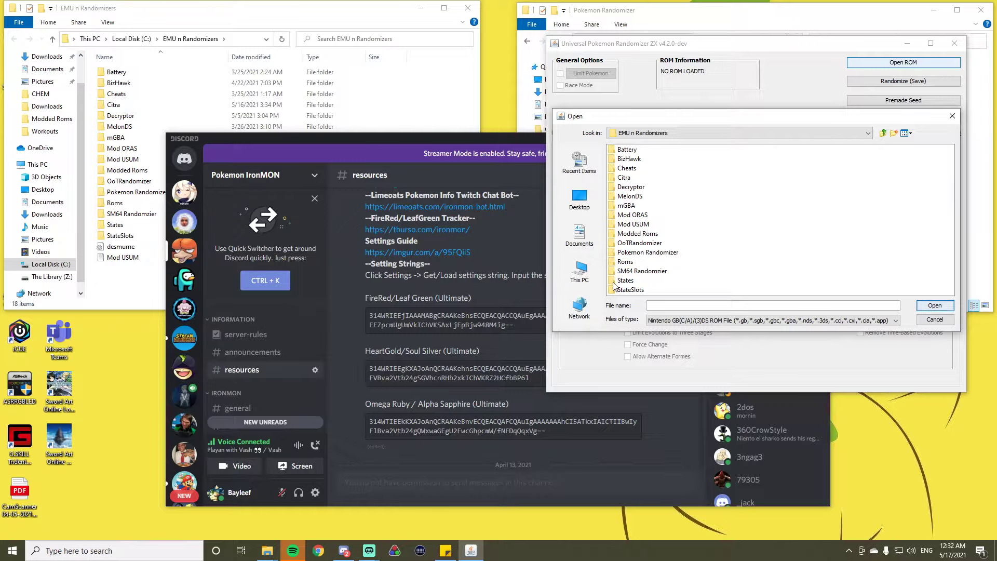
# Enter the Roms folder so the Fire Red (V1.1) .gba ROM is listed
pyautogui.doubleClick(619, 262)
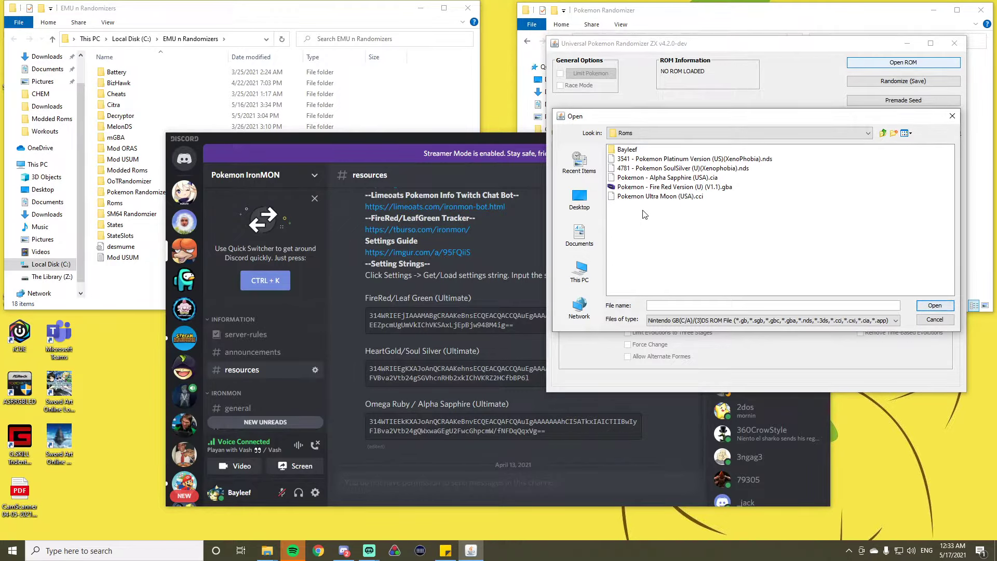
pyautogui.click(663, 187)
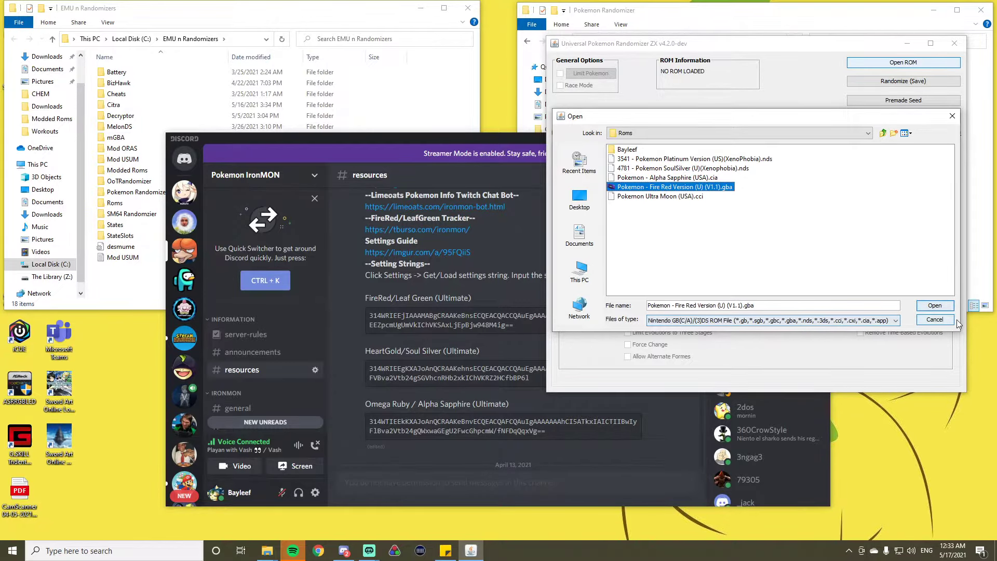
pyautogui.click(930, 307)
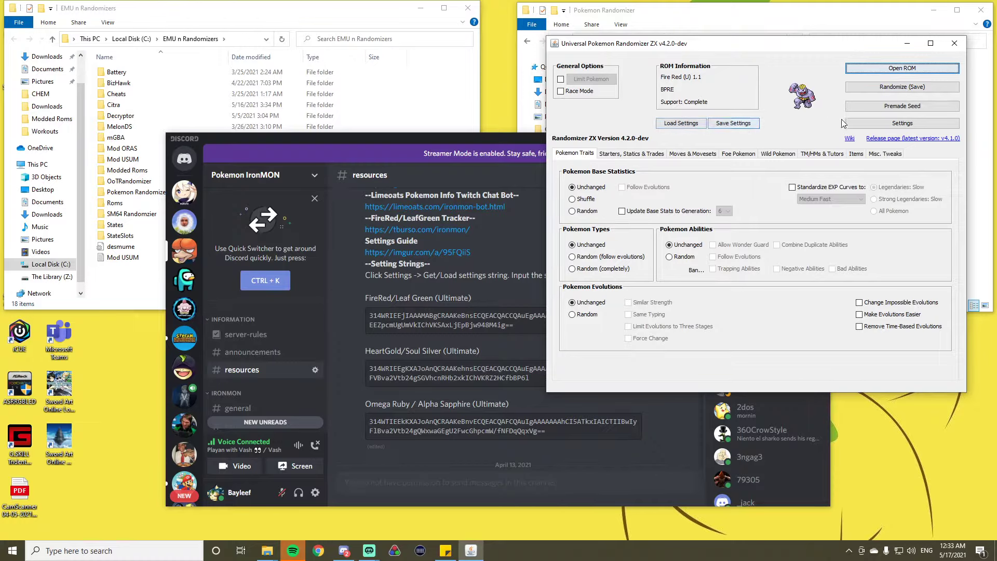
pyautogui.click(860, 124)
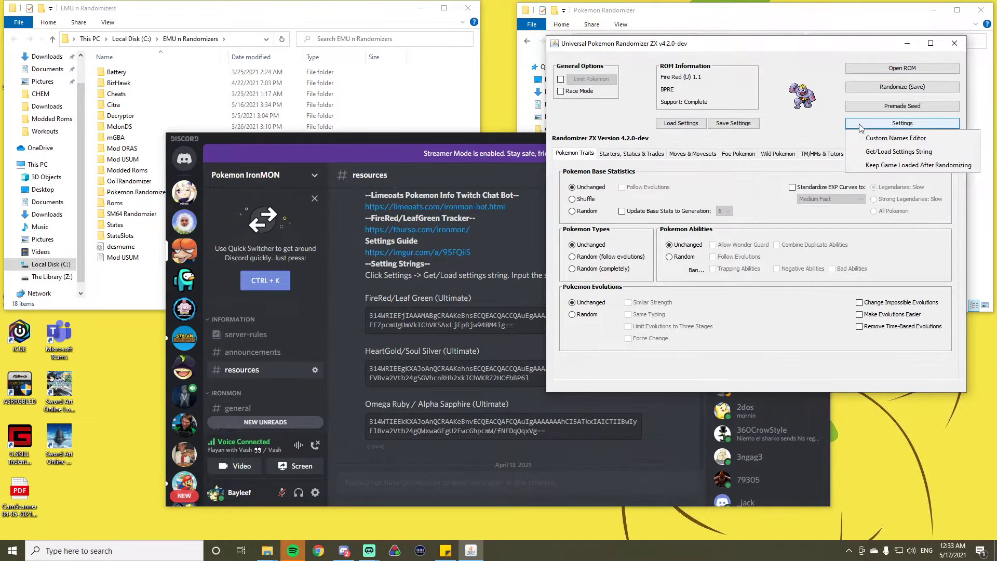
pyautogui.click(879, 152)
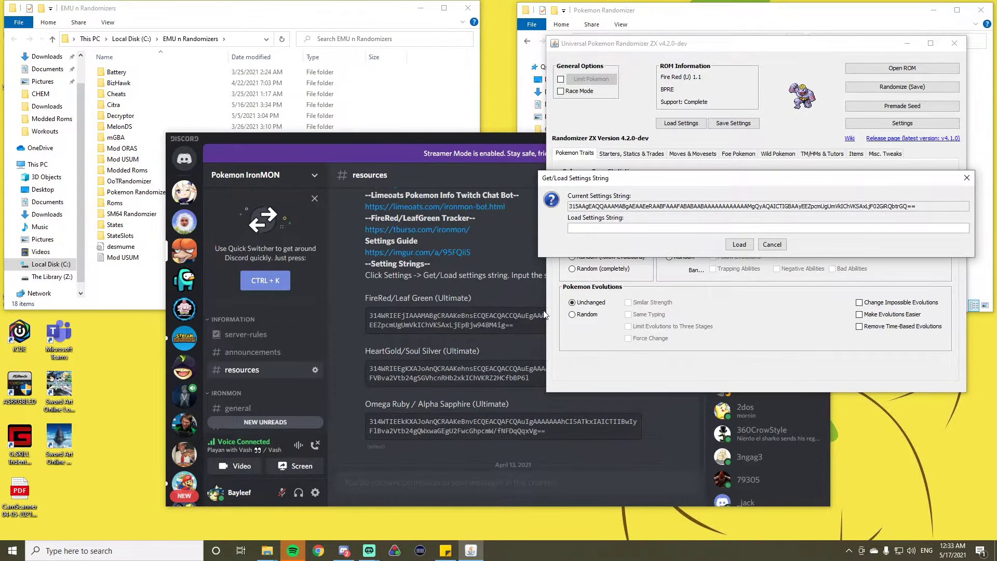
pyautogui.click(516, 324)
pyautogui.moveTo(516, 324); pyautogui.dragTo(374, 313)
pyautogui.rightClick(395, 322)
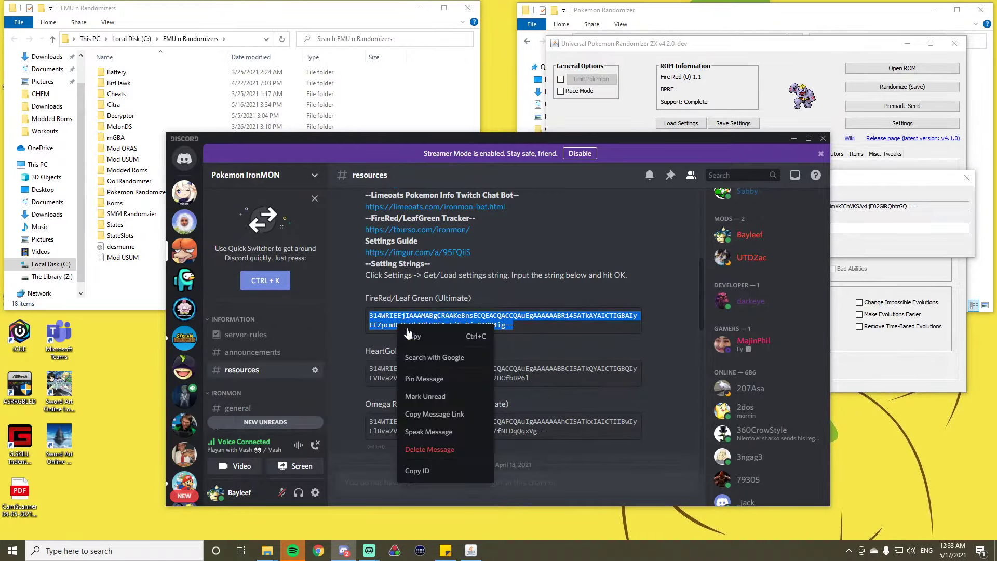
pyautogui.click(418, 336)
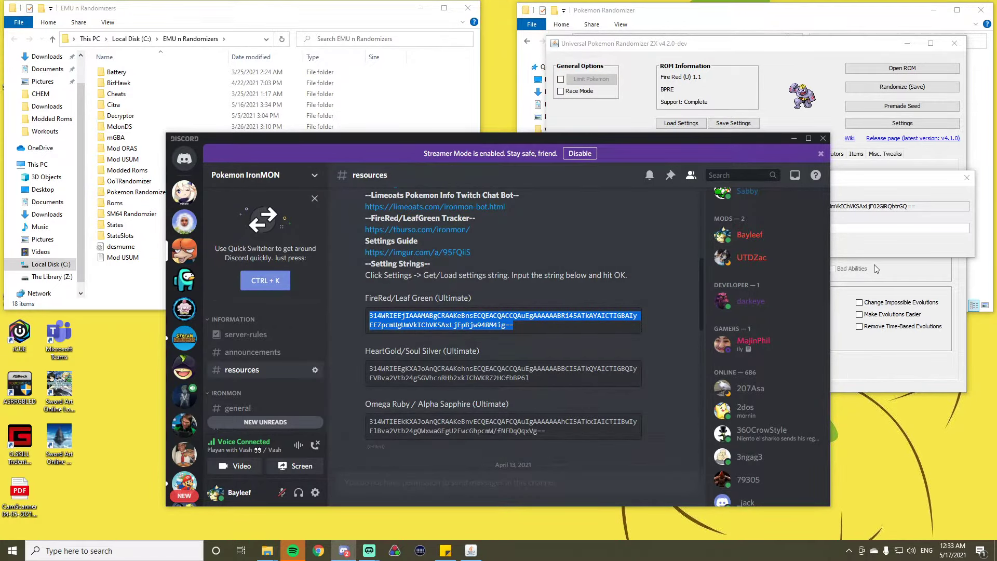
pyautogui.click(874, 269)
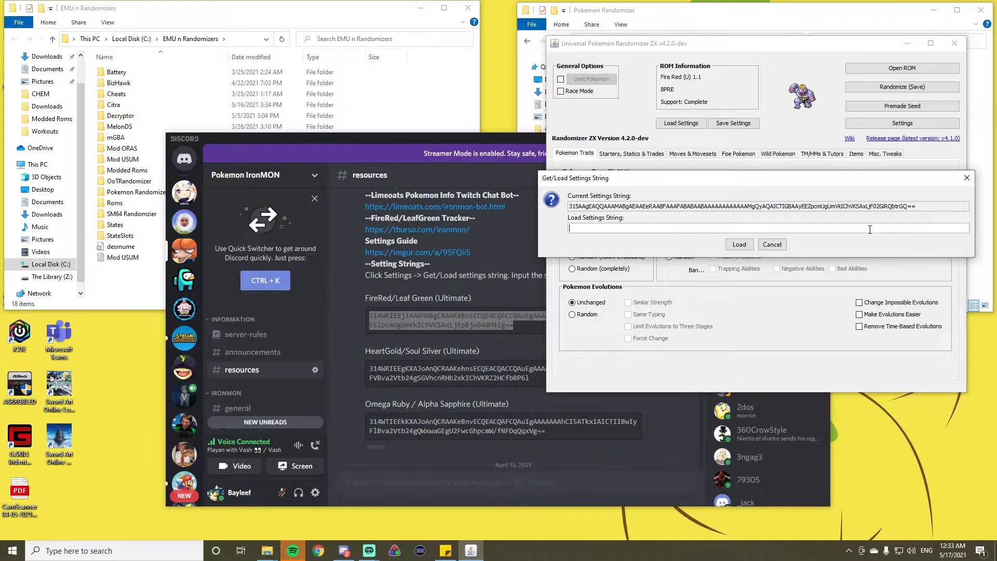
pyautogui.hotkey('ctrl', 'v')
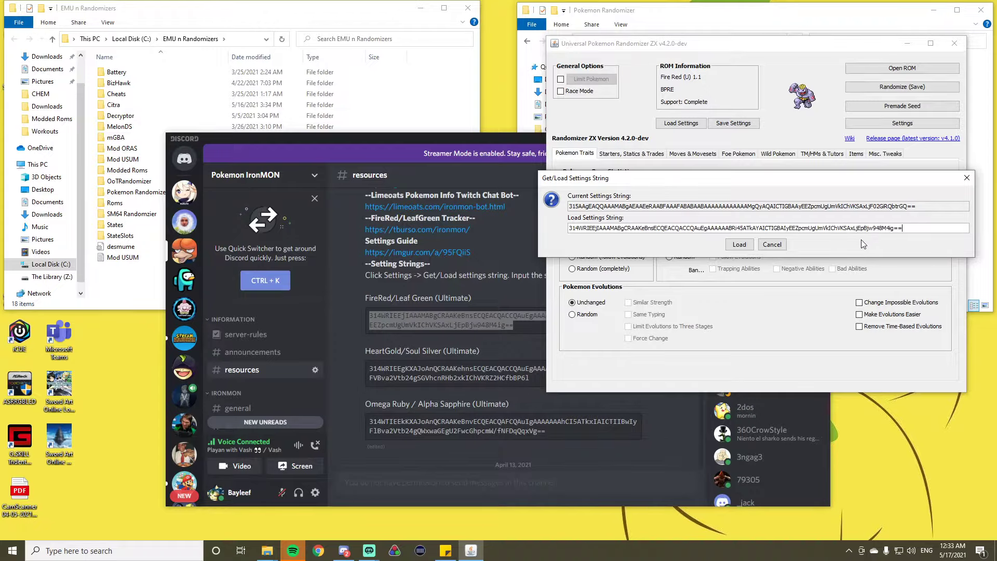
pyautogui.click(735, 247)
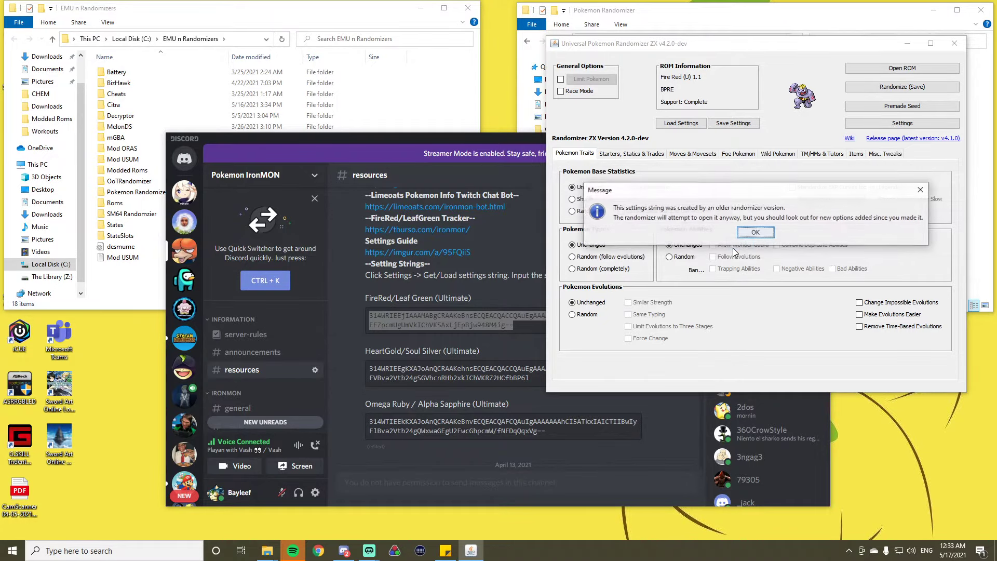
pyautogui.click(772, 233)
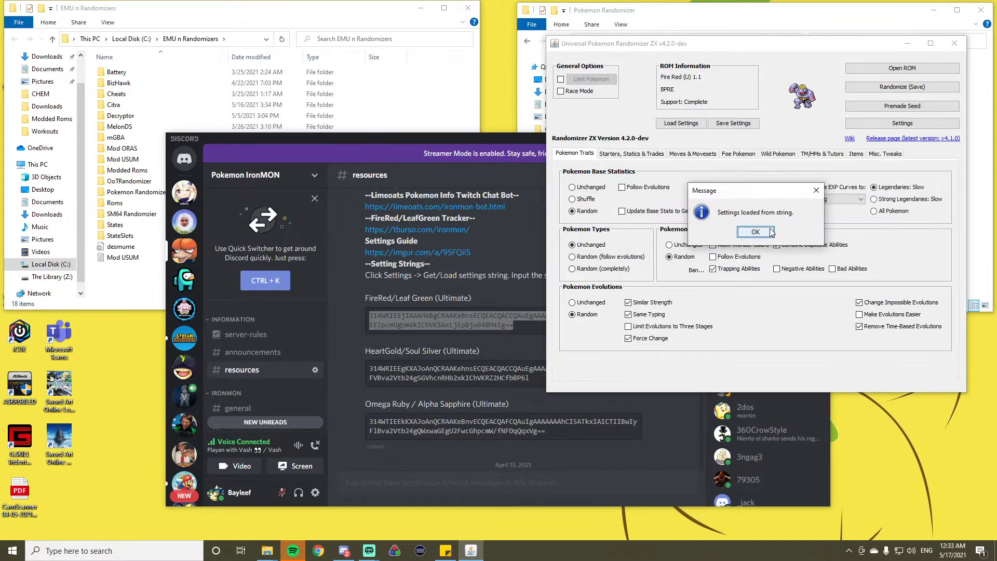
# Dismiss the confirmation after the FireRed/Leaf Green IronMON settings string loads
pyautogui.click(772, 232)
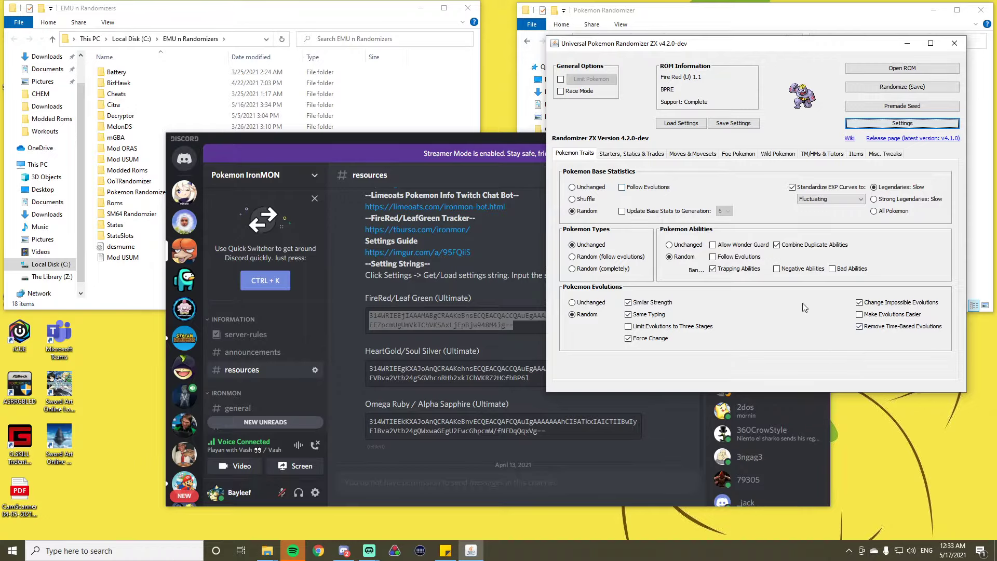
pyautogui.click(640, 153)
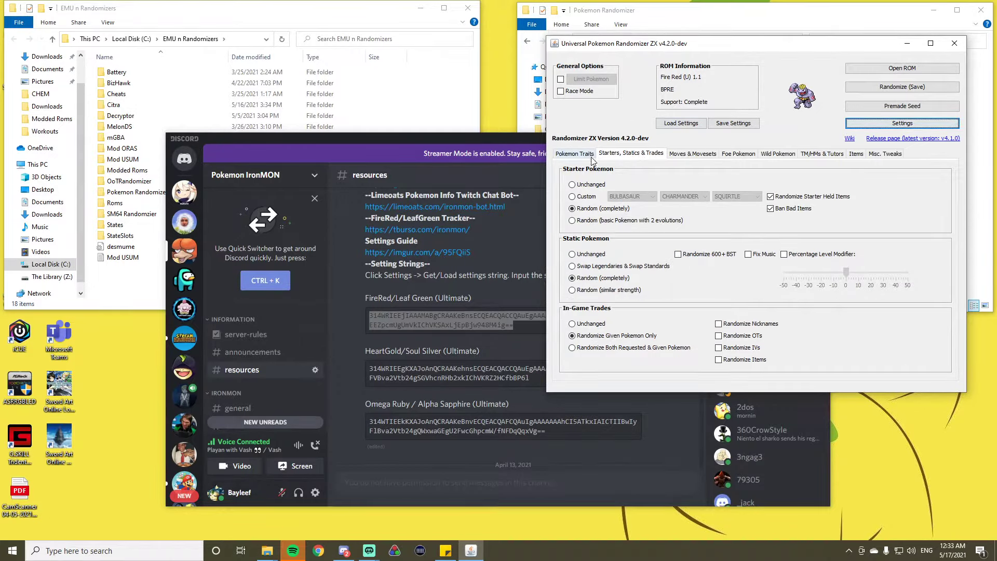
pyautogui.click(702, 154)
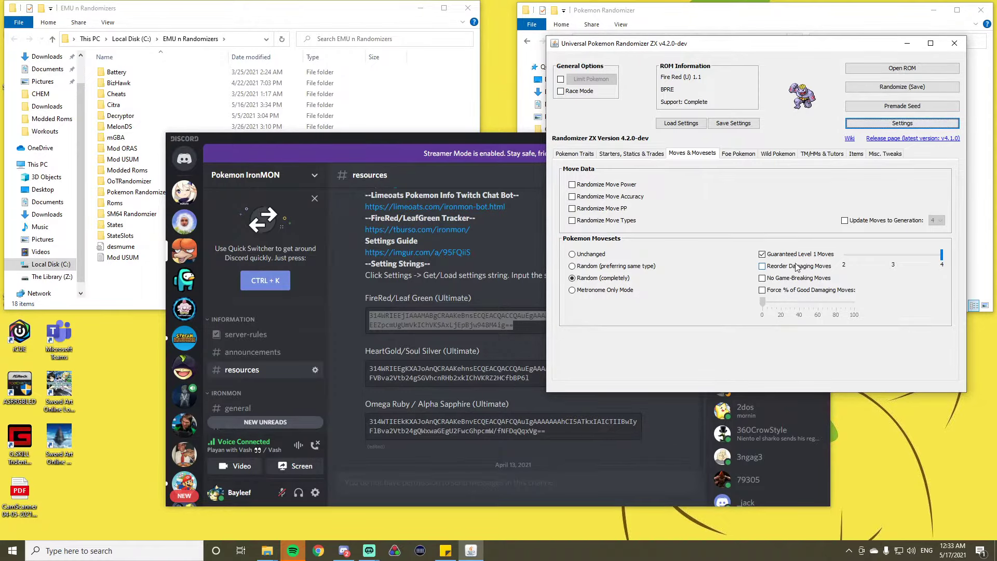
pyautogui.click(738, 153)
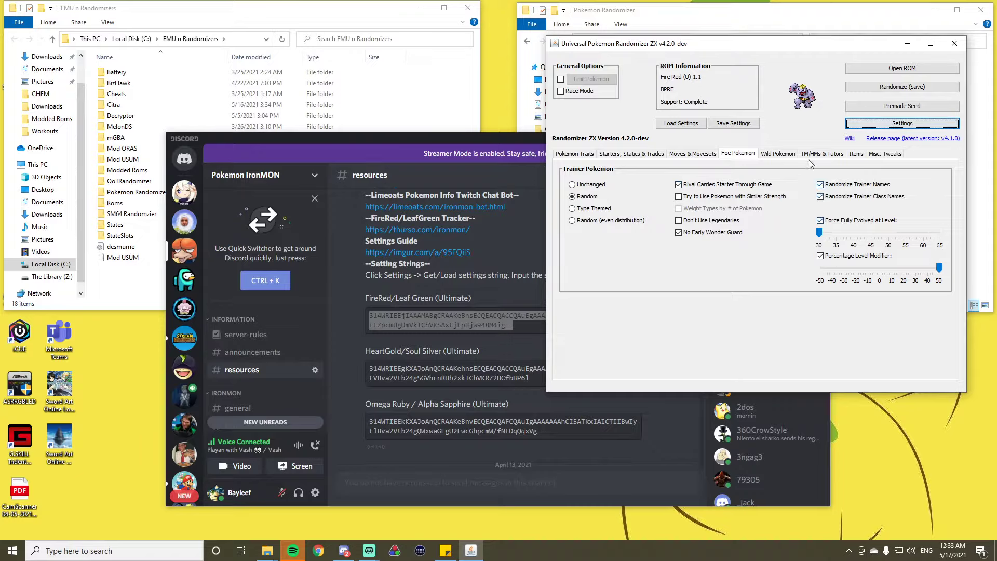
pyautogui.click(779, 154)
pyautogui.click(823, 154)
pyautogui.click(856, 153)
pyautogui.click(884, 154)
pyautogui.click(574, 154)
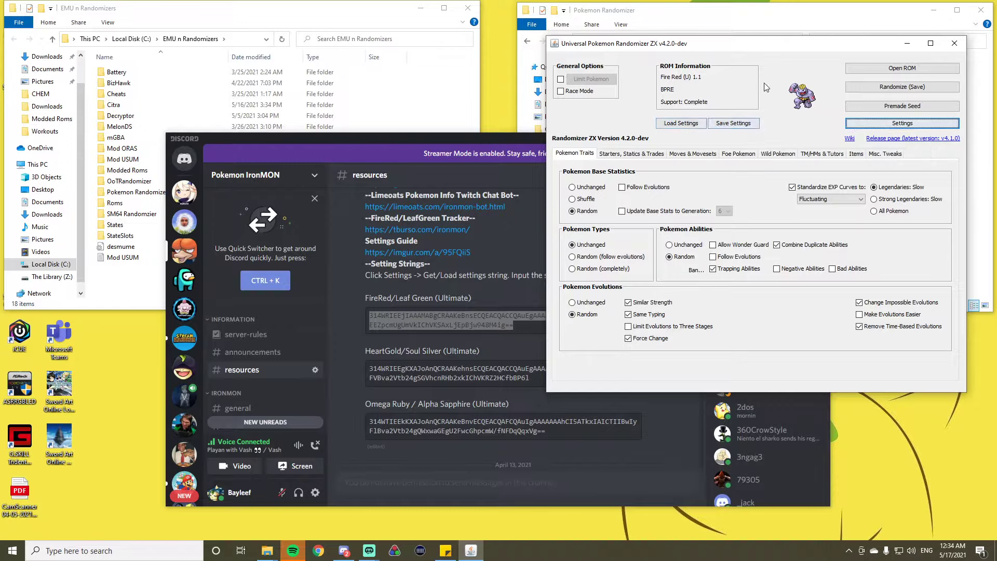
pyautogui.click(955, 45)
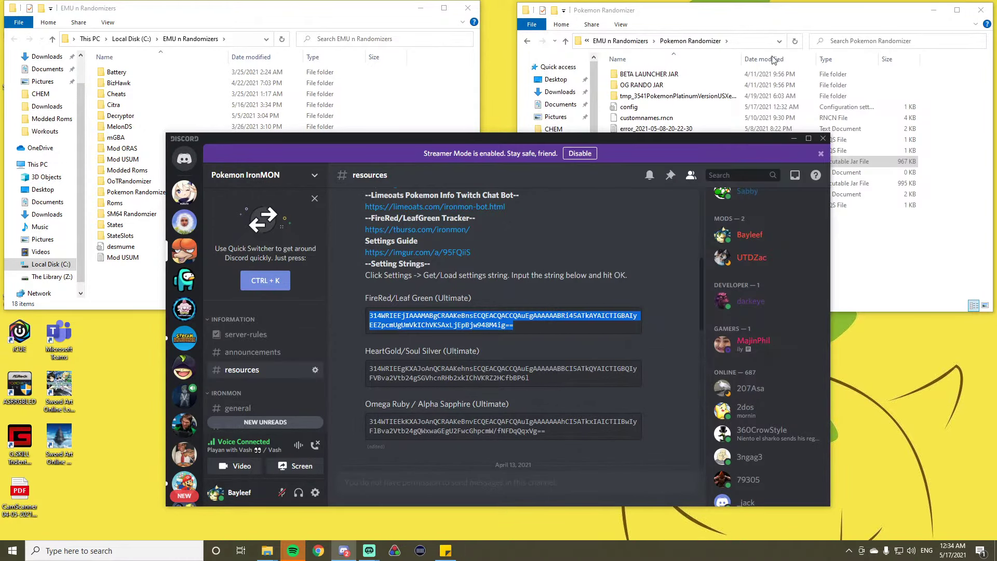
# Reopen Pokemon - Fire Red Version (U) (V1.1).gba from the Roms folder
pyautogui.click(647, 161)
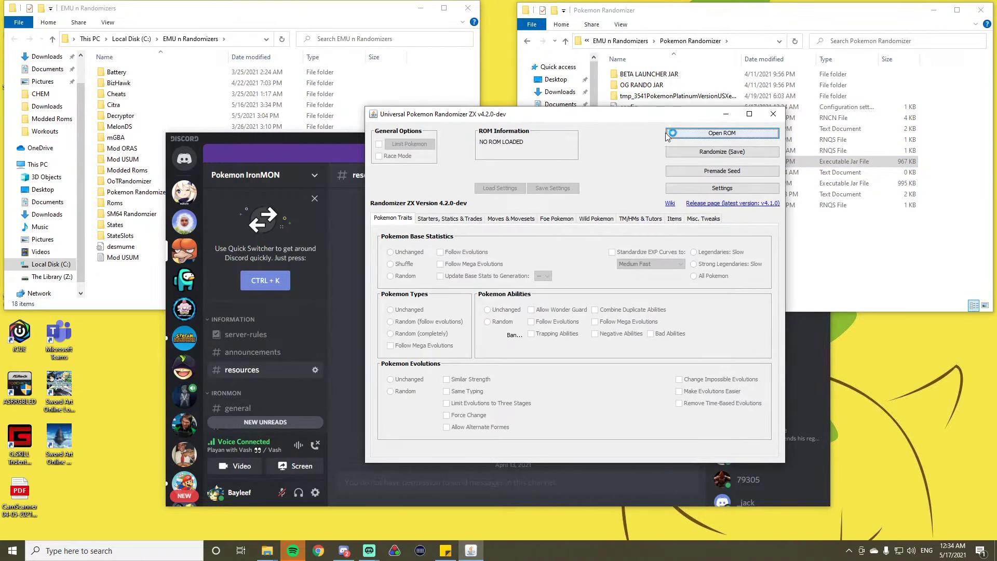
pyautogui.click(675, 133)
pyautogui.click(527, 207)
pyautogui.scroll(1, 528, 229)
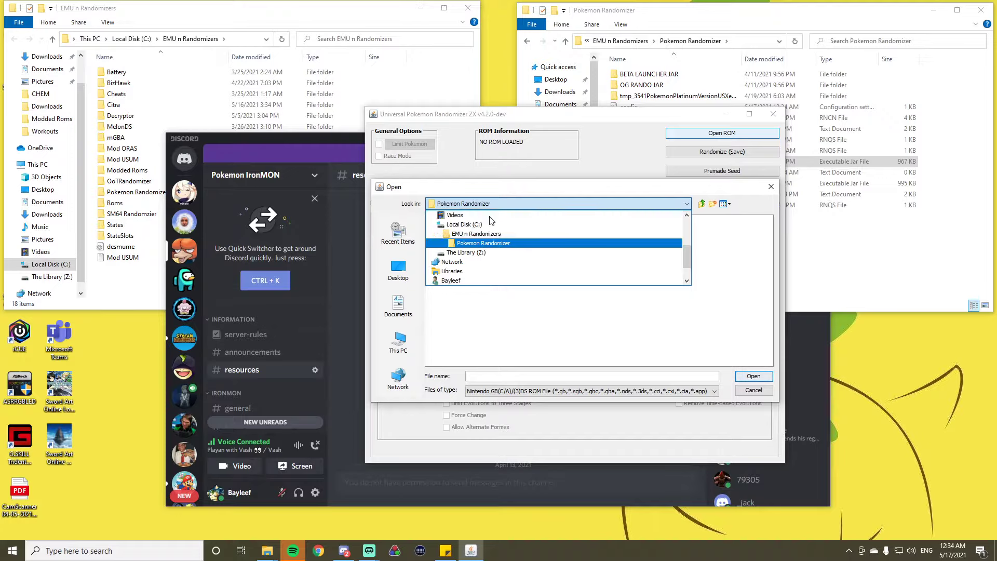
pyautogui.click(470, 232)
pyautogui.doubleClick(443, 332)
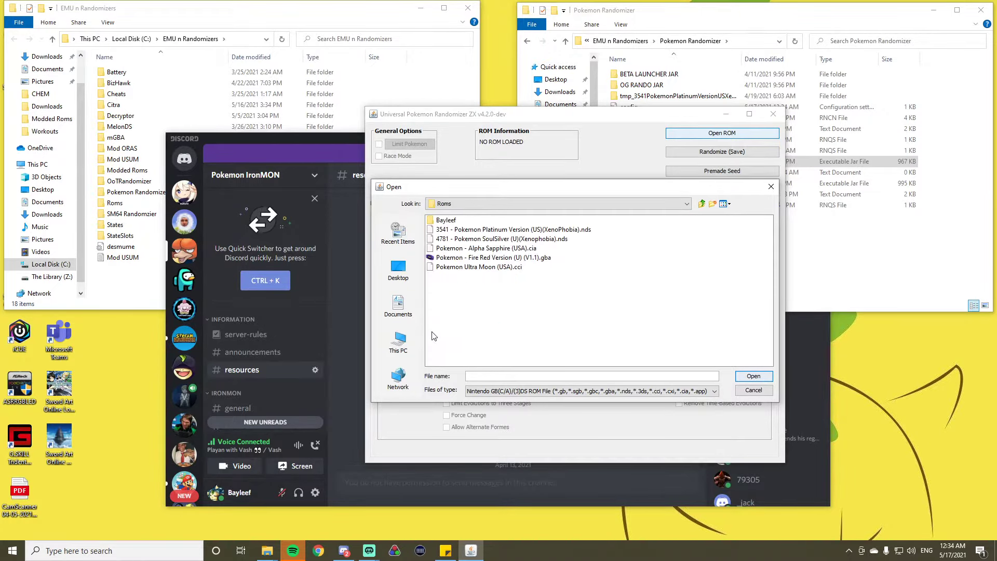
pyautogui.click(451, 257)
pyautogui.click(752, 376)
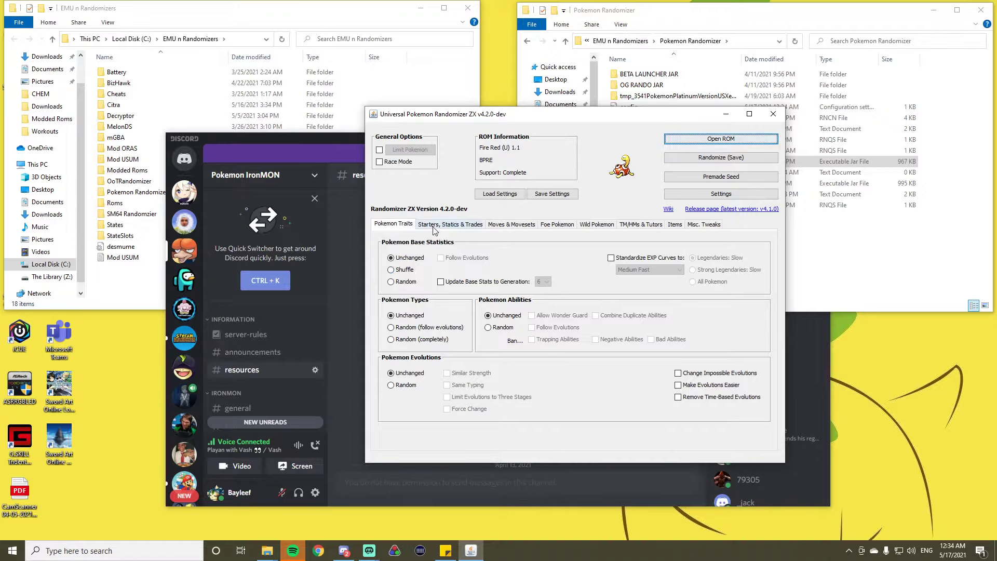
pyautogui.click(501, 224)
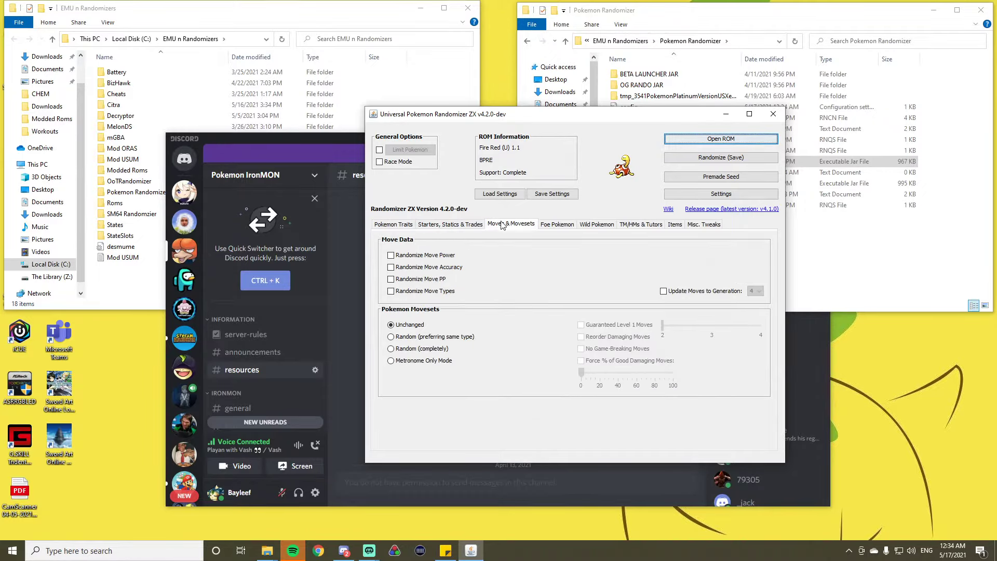
pyautogui.click(555, 225)
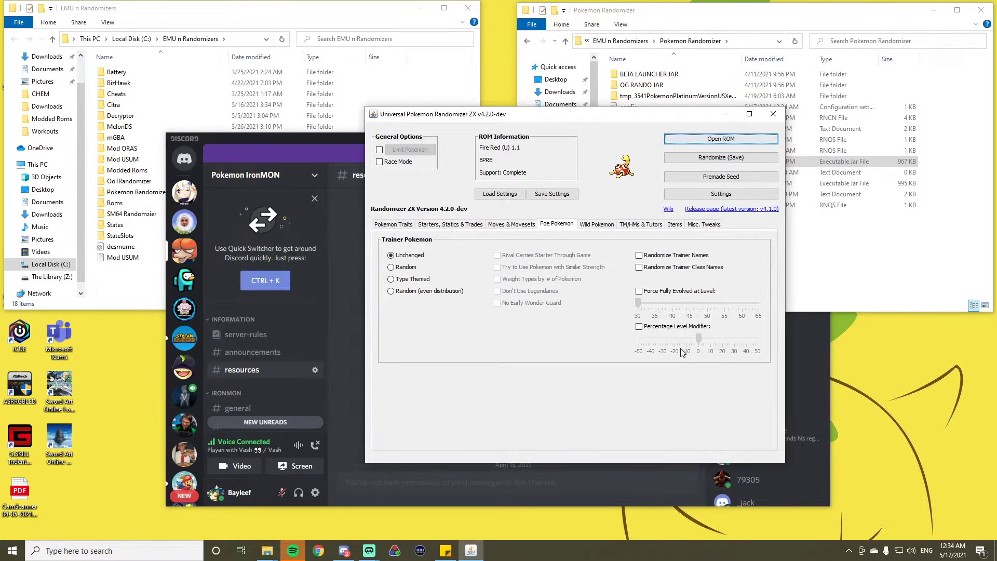
# Turn on the foe level modifier at 50%, plus wild minimum catch rate 4 and level modifier
pyautogui.click(650, 327)
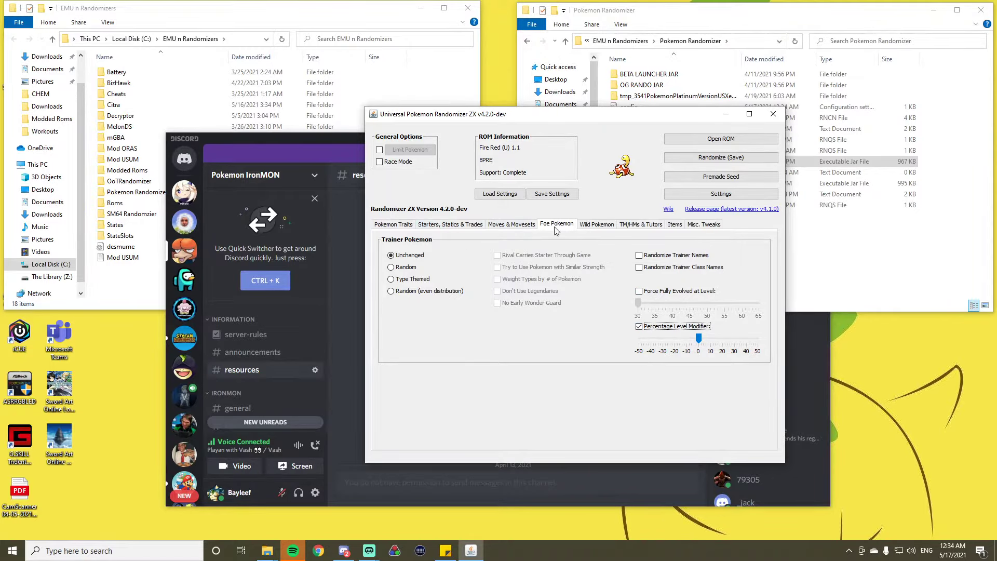
pyautogui.moveTo(699, 339); pyautogui.dragTo(758, 341)
pyautogui.click(639, 293)
pyautogui.click(587, 230)
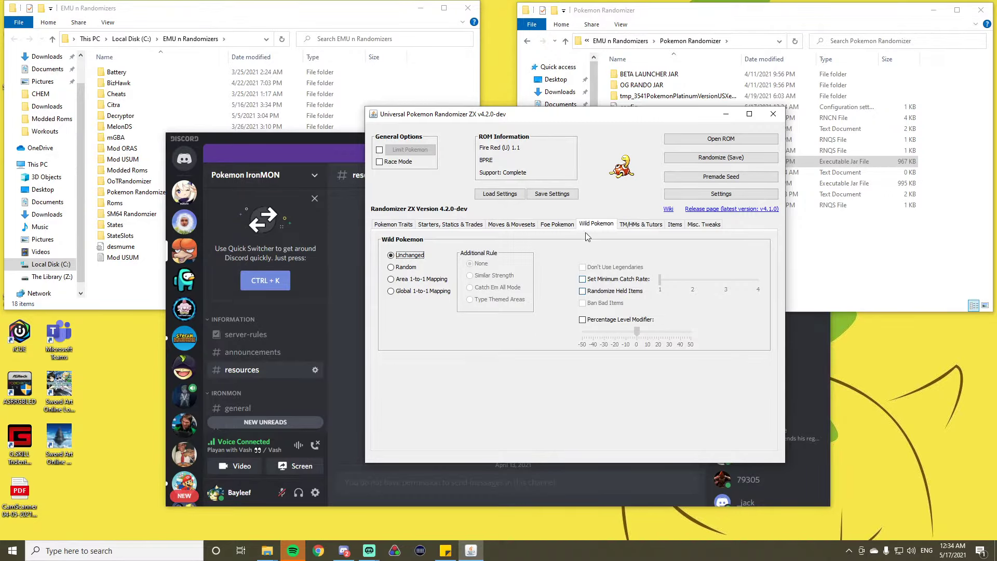
pyautogui.click(582, 320)
pyautogui.moveTo(638, 334); pyautogui.dragTo(708, 335)
pyautogui.click(592, 279)
pyautogui.click(665, 283)
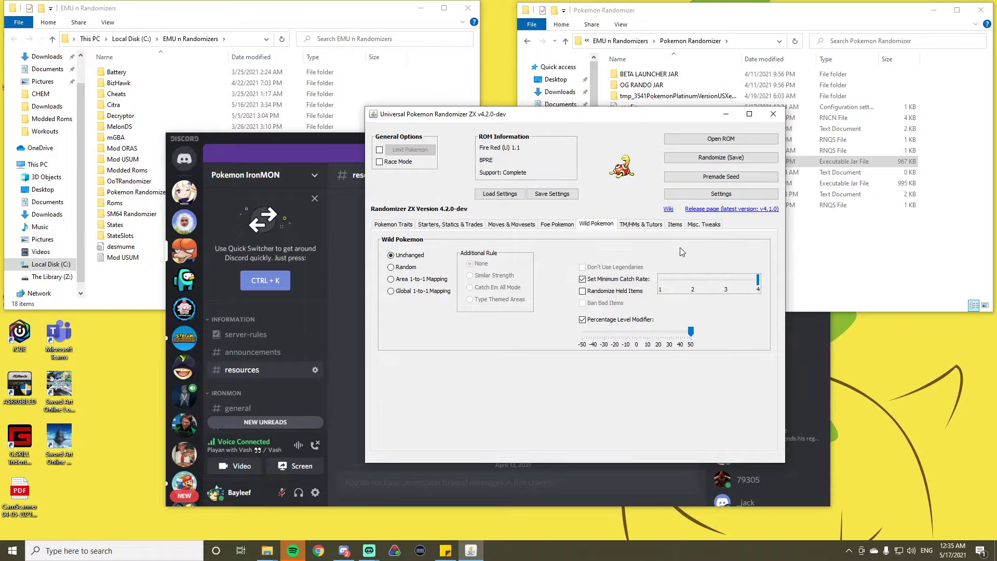
pyautogui.click(654, 225)
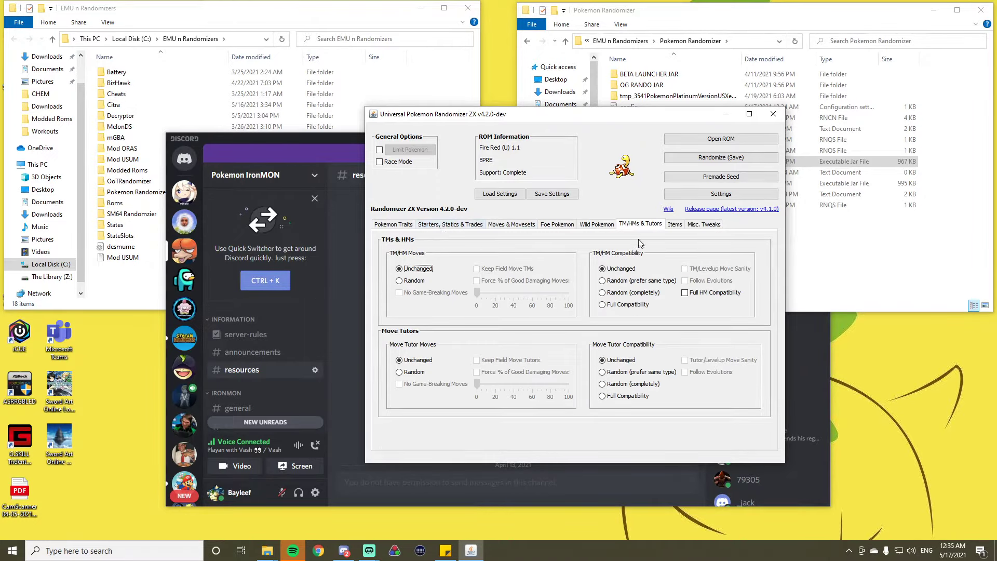
pyautogui.click(675, 225)
pyautogui.click(704, 229)
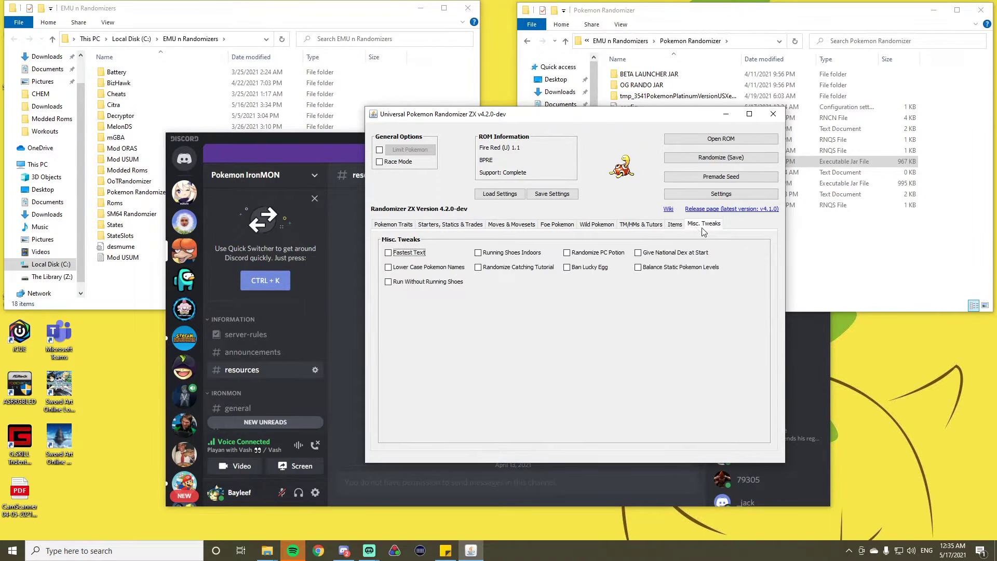
pyautogui.click(416, 226)
pyautogui.click(385, 227)
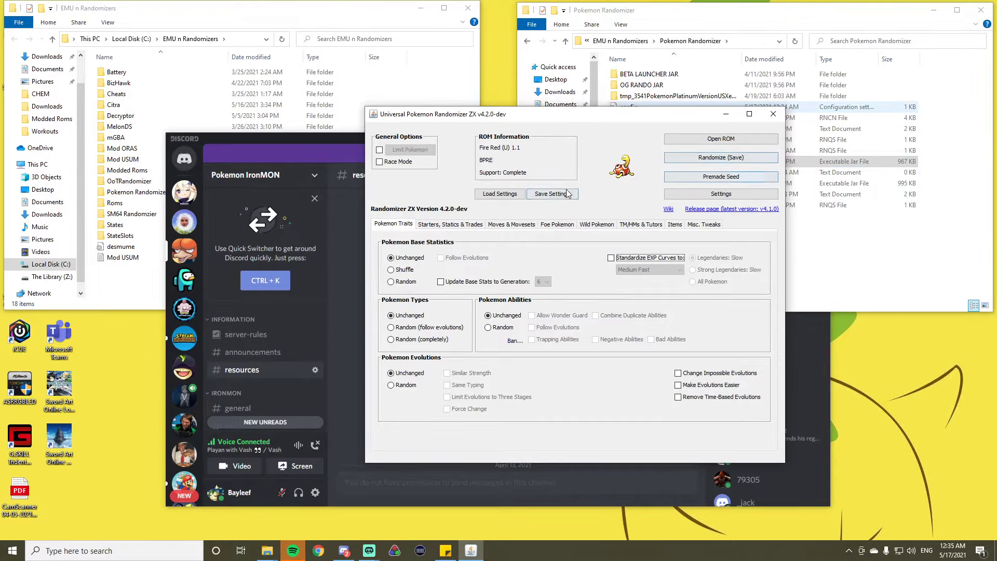
pyautogui.click(510, 198)
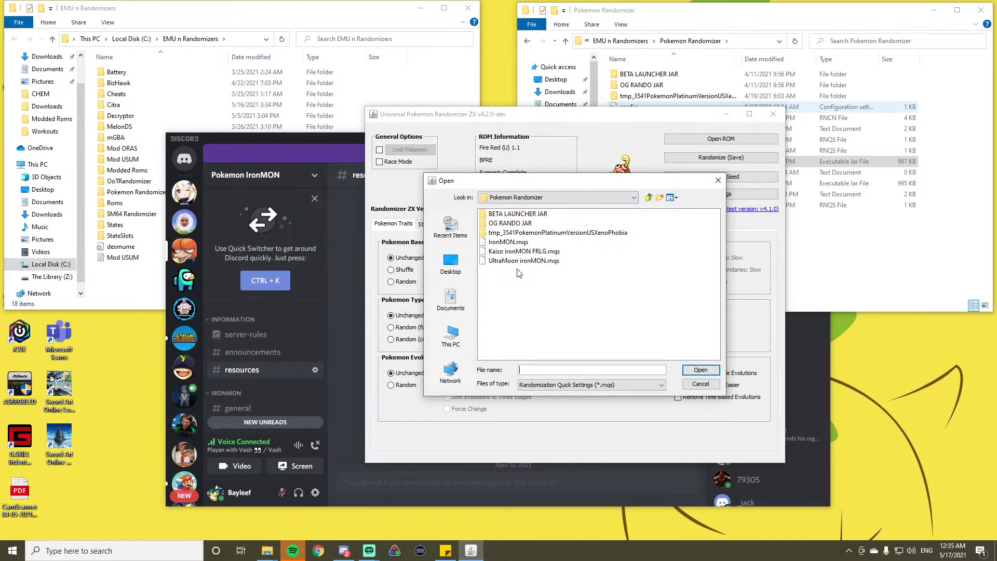
pyautogui.click(498, 252)
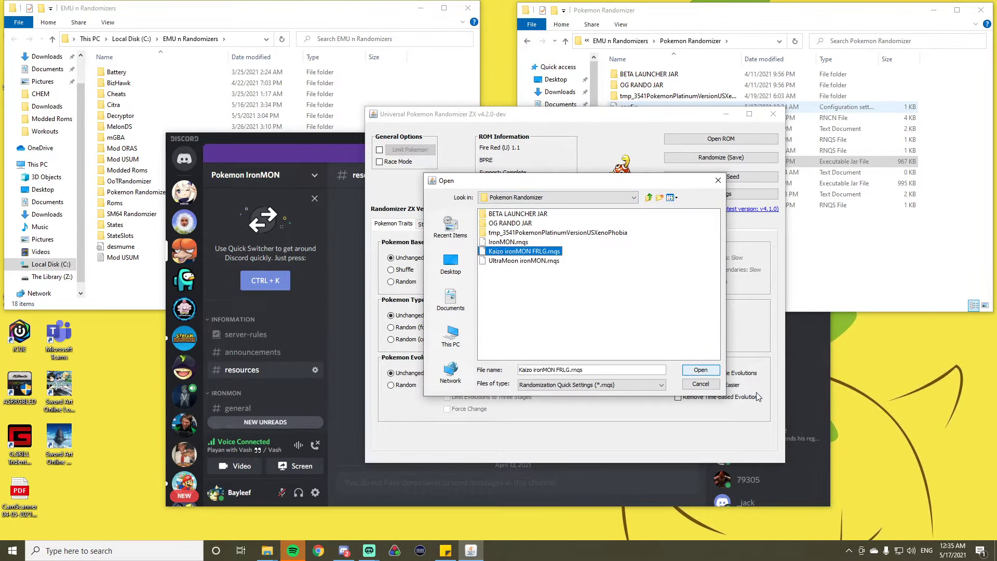
pyautogui.click(701, 374)
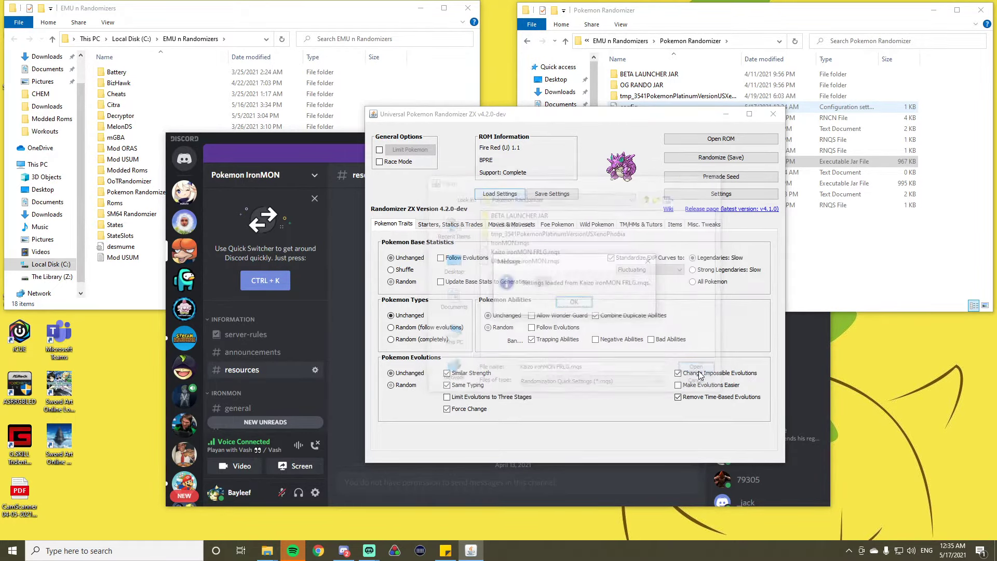
pyautogui.click(574, 302)
pyautogui.click(703, 162)
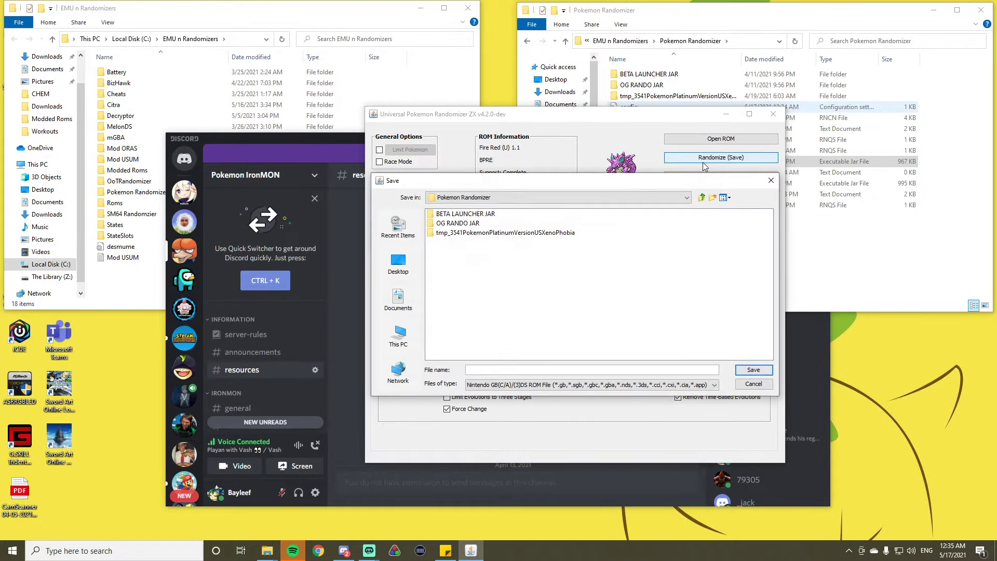
pyautogui.click(515, 195)
pyautogui.click(493, 227)
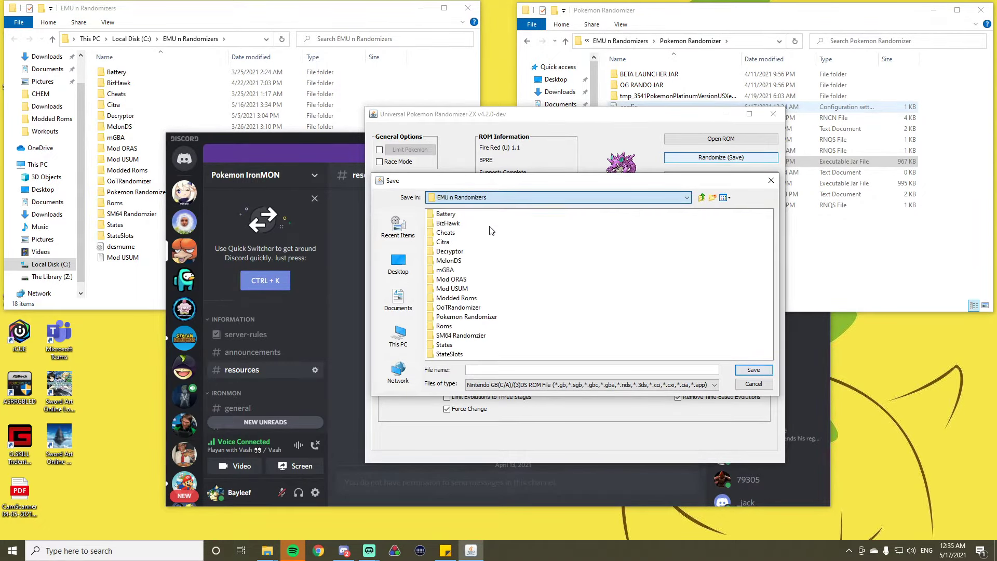
pyautogui.doubleClick(434, 299)
pyautogui.click(468, 251)
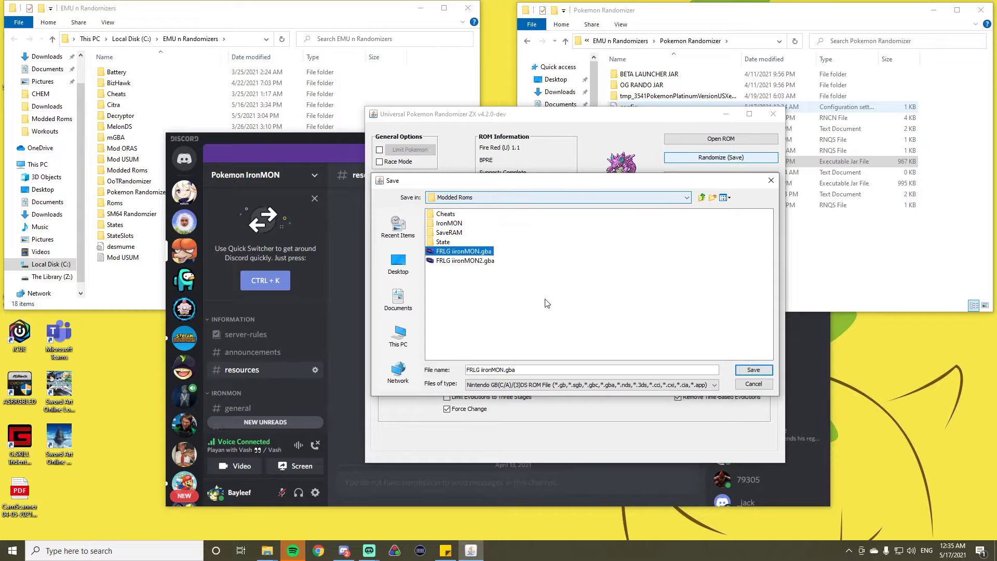
pyautogui.press('Tab')
pyautogui.press('Tab')
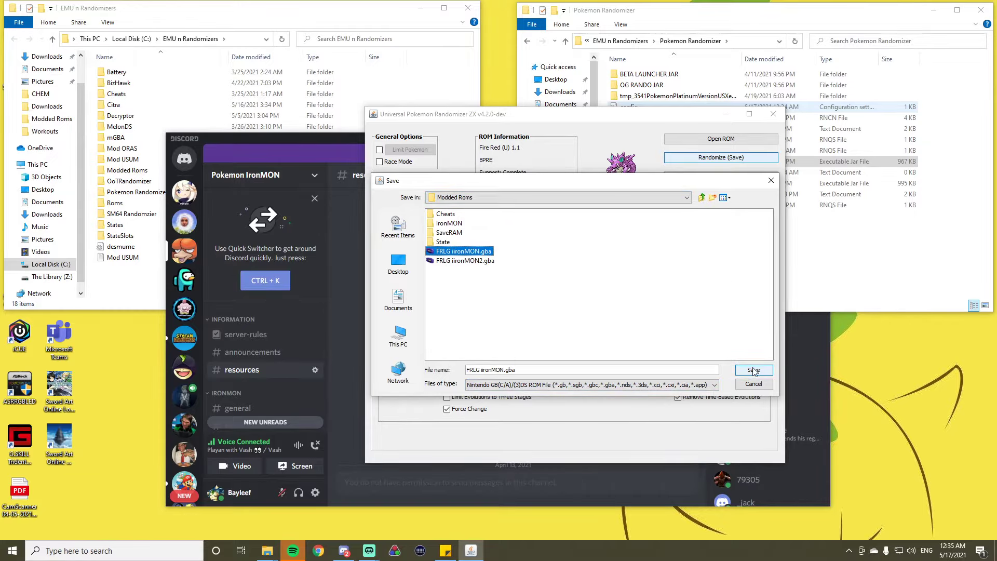
pyautogui.click(754, 370)
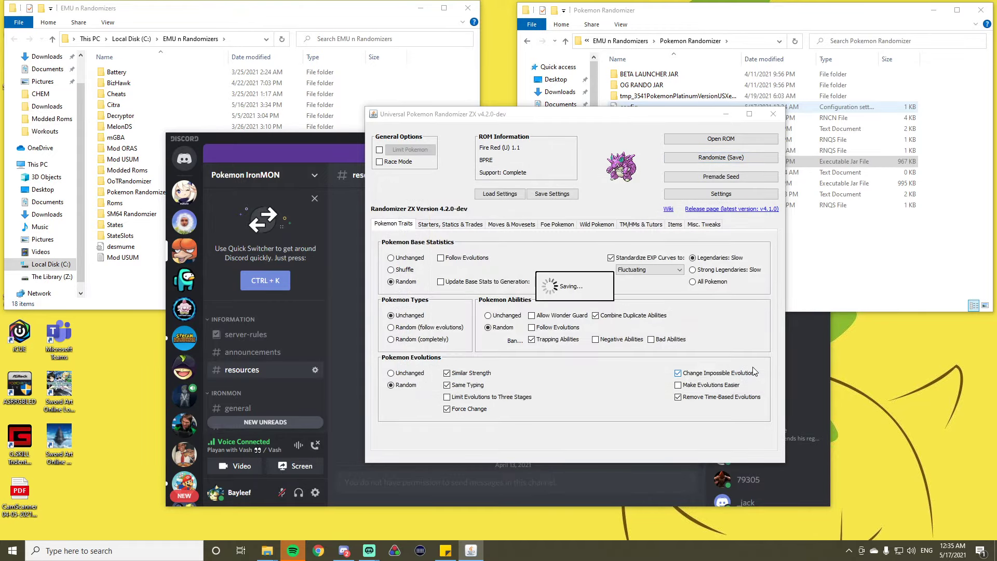
pyautogui.click(600, 304)
pyautogui.click(679, 326)
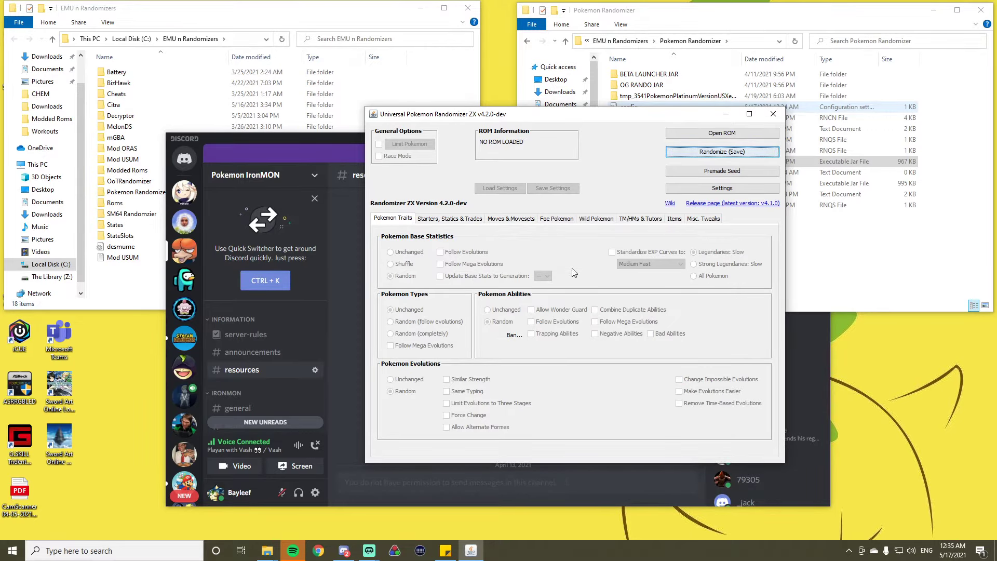
# Load Pokemon - Fire Red Version (U) (V1.1).gba with the Kaizo ironMON FRLG settings applied
pyautogui.moveTo(580, 118)
pyautogui.mouseDown()
pyautogui.moveTo(478, 102)
pyautogui.moveTo(400, 142)
pyautogui.moveTo(472, 125)
pyautogui.mouseUp()
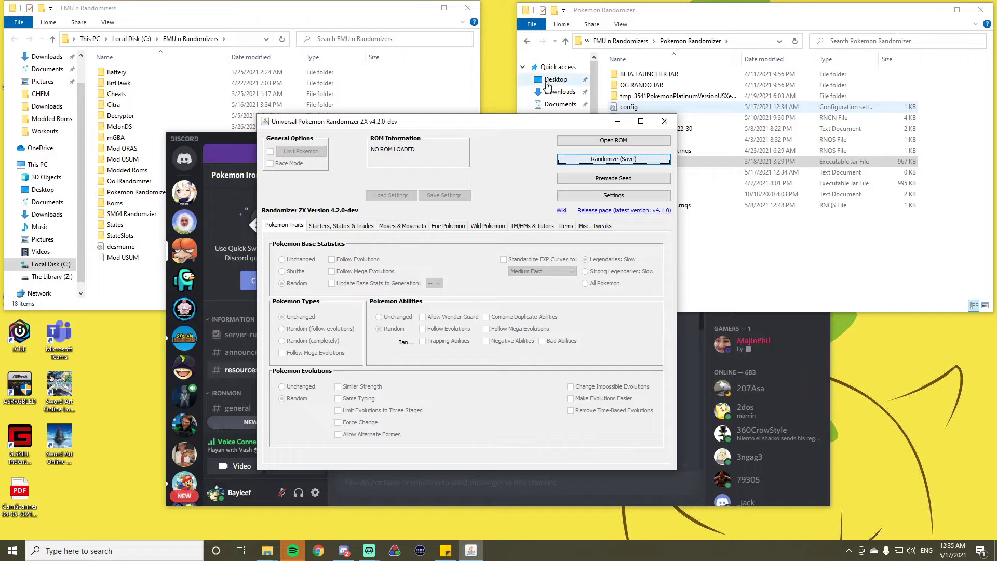
pyautogui.click(666, 145)
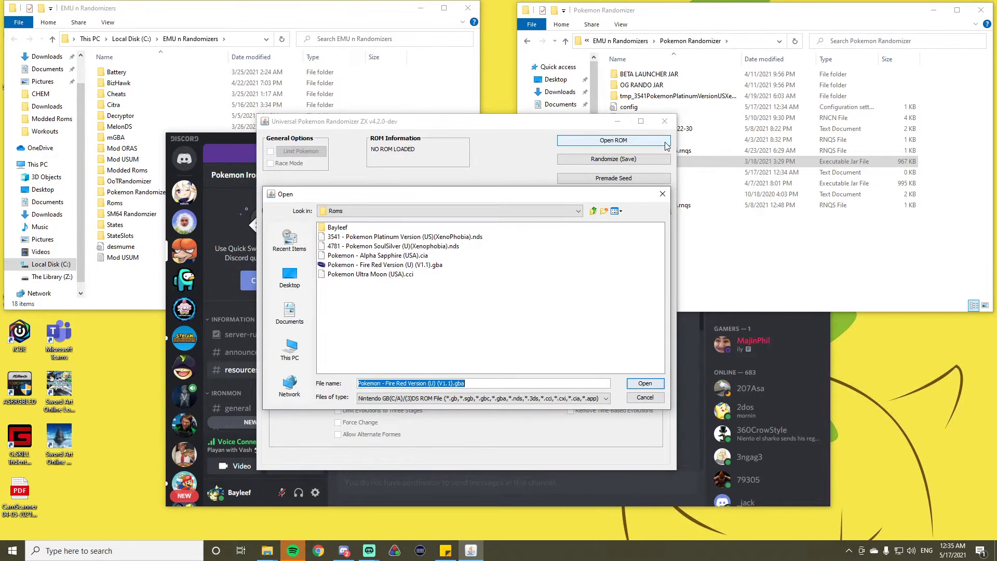
pyautogui.press('Return')
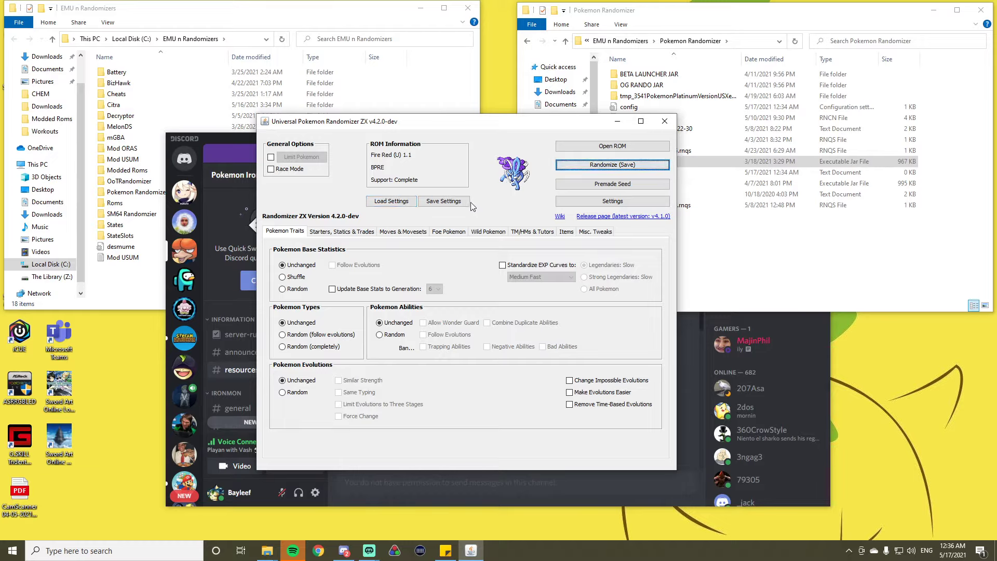
pyautogui.click(395, 201)
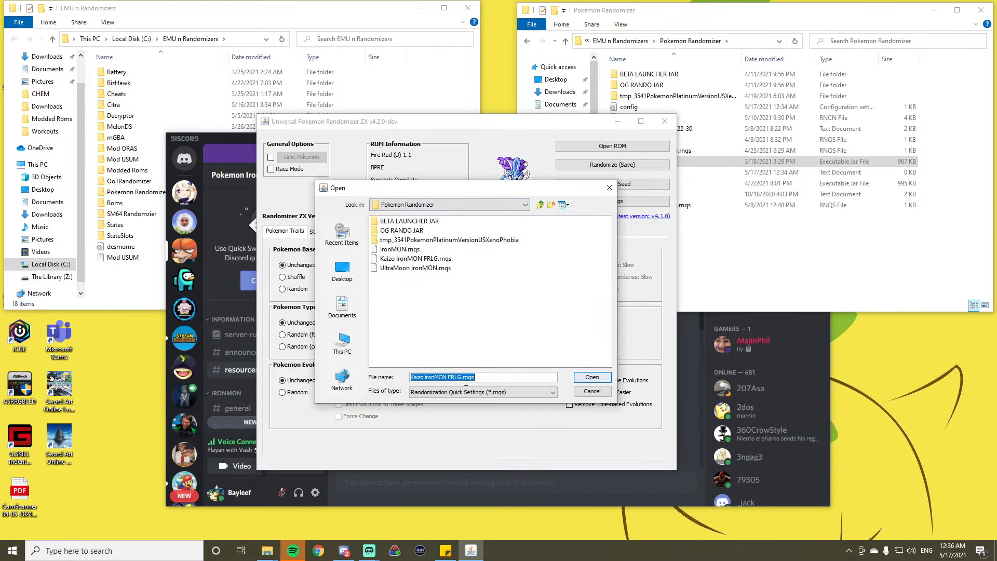
pyautogui.press('Return')
pyautogui.click(475, 326)
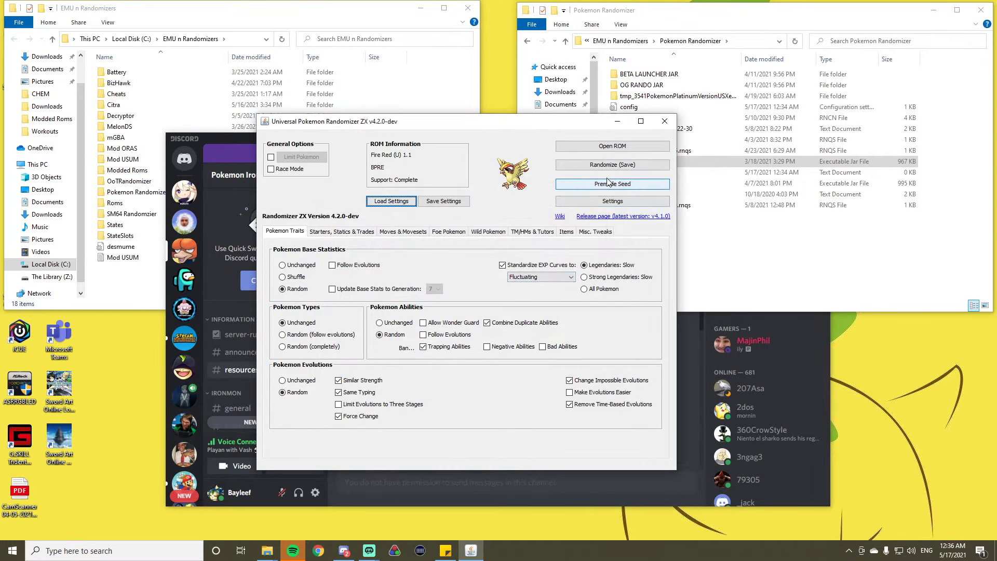
pyautogui.click(611, 146)
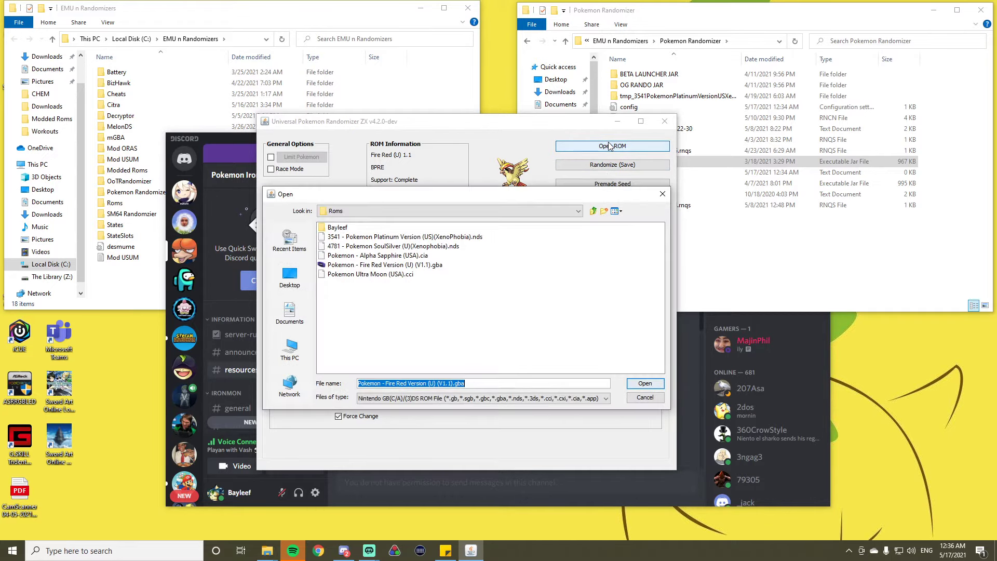
pyautogui.press('Escape')
pyautogui.click(395, 203)
pyautogui.press('Return')
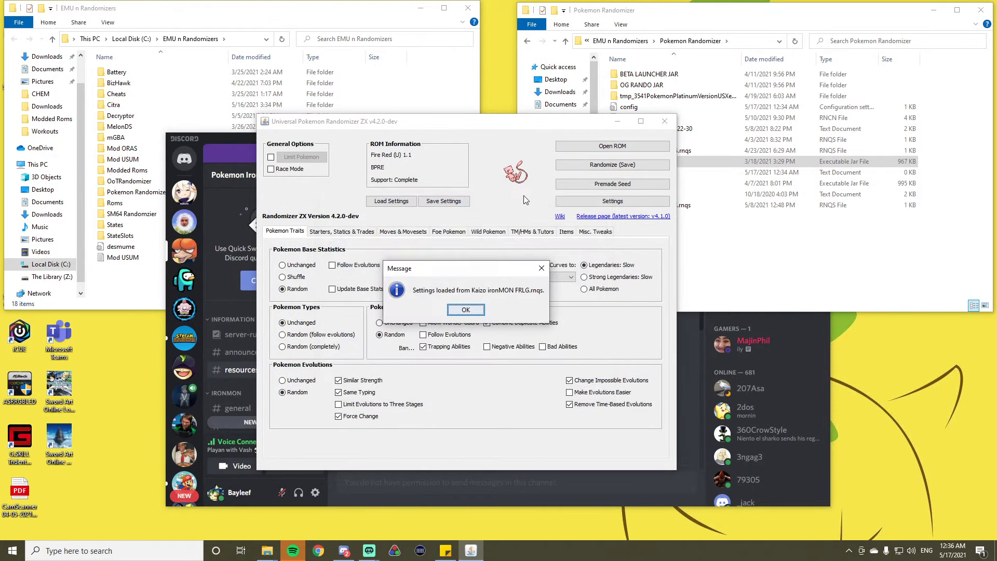
pyautogui.click(469, 372)
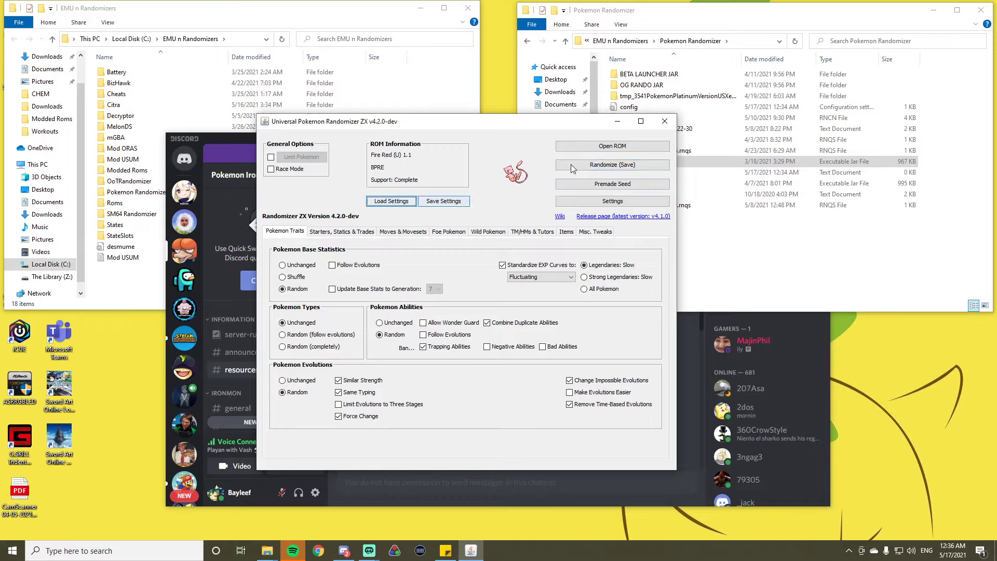
pyautogui.click(575, 167)
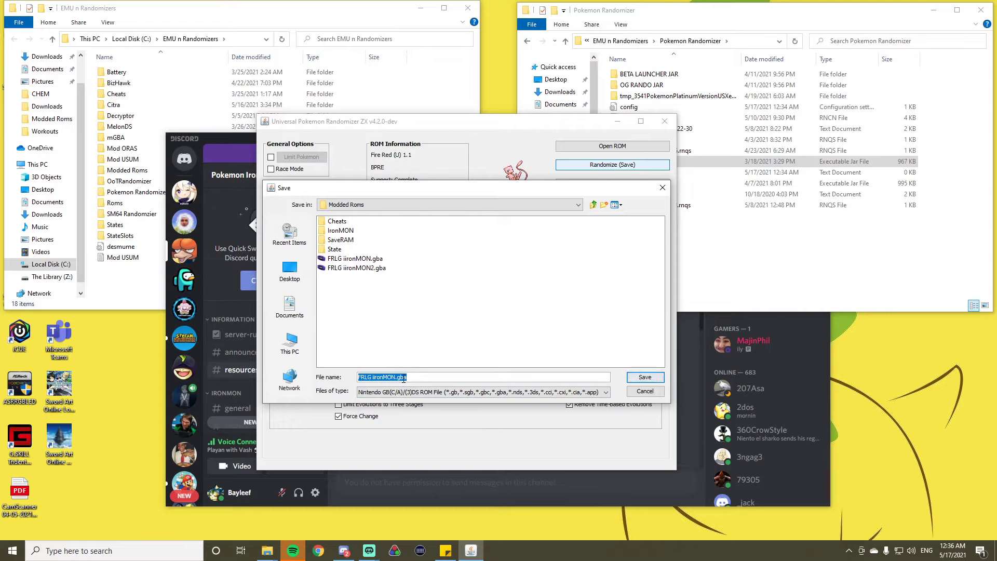
pyautogui.press('Return')
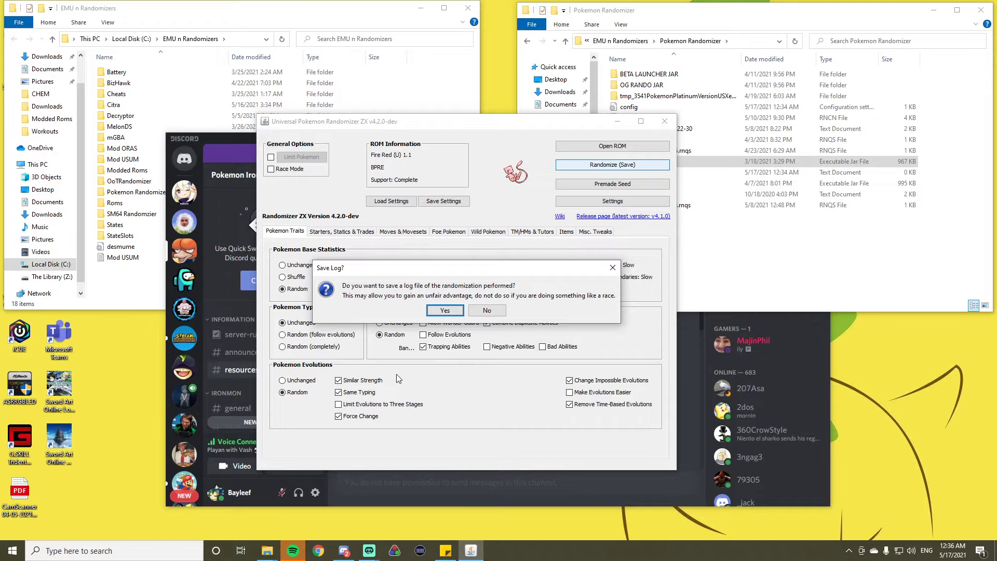
pyautogui.click(497, 311)
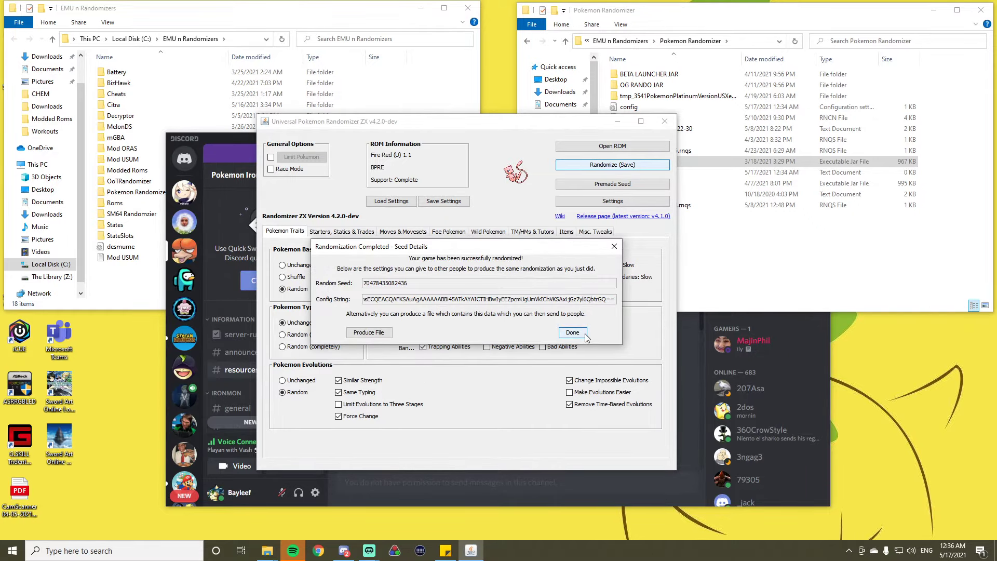
# Dismiss the Seed Details summary once FRLG ironMON.gba is saved to Modded Roms
pyautogui.click(585, 336)
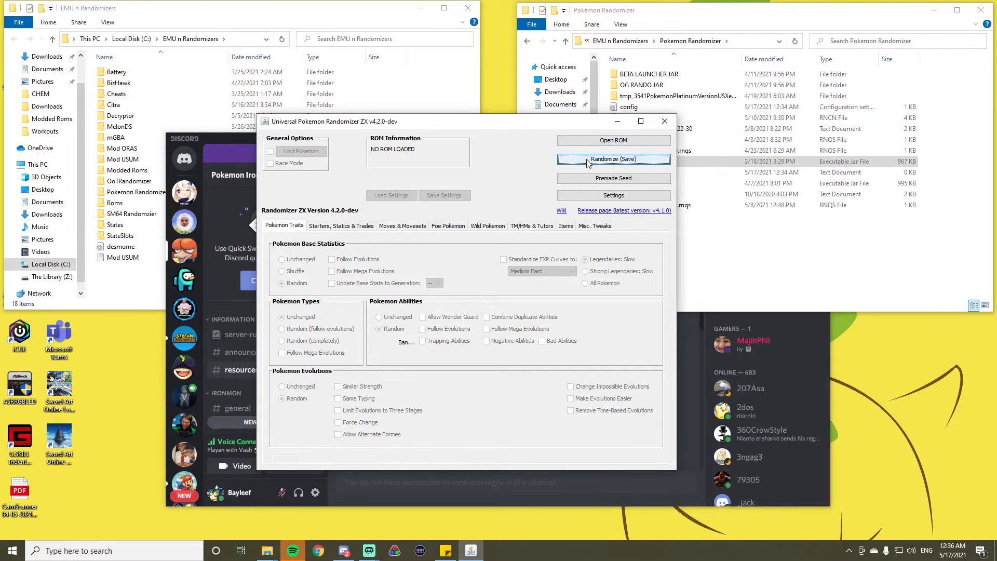
pyautogui.click(664, 121)
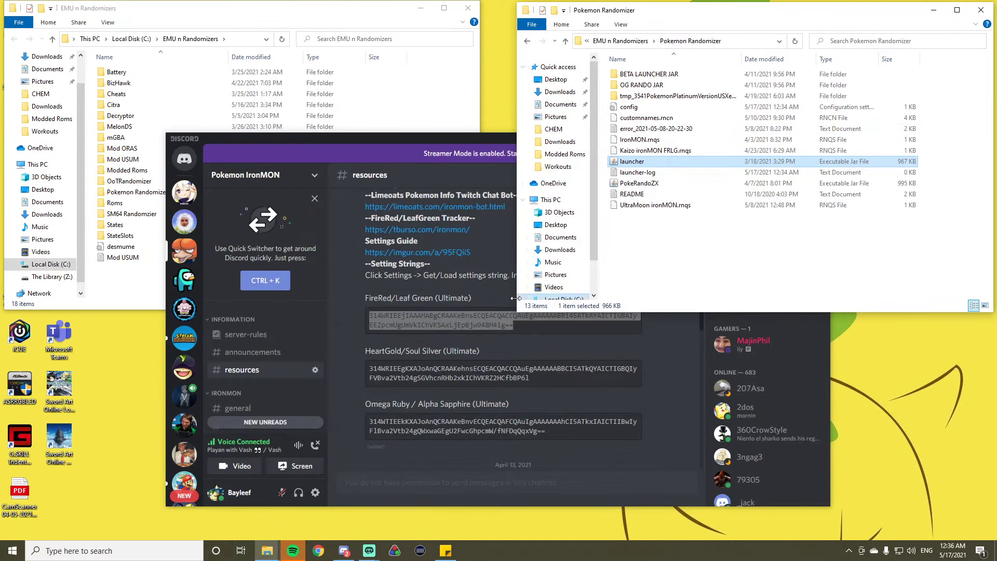
# Scroll Discord's #resources channel to the Guides message with the FR/LG Complete Guide link
pyautogui.scroll(-5, 464, 362)
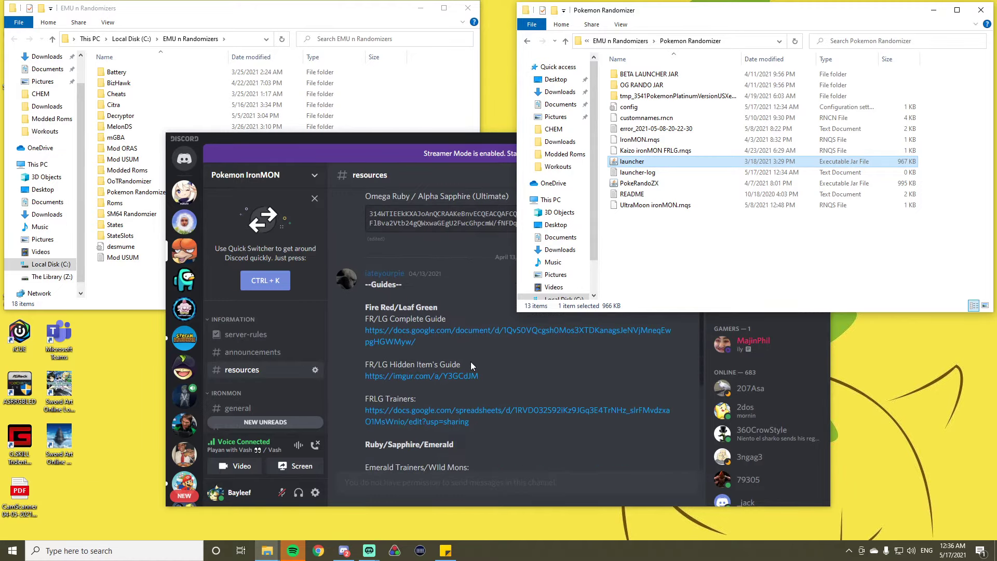
pyautogui.scroll(-1, 471, 362)
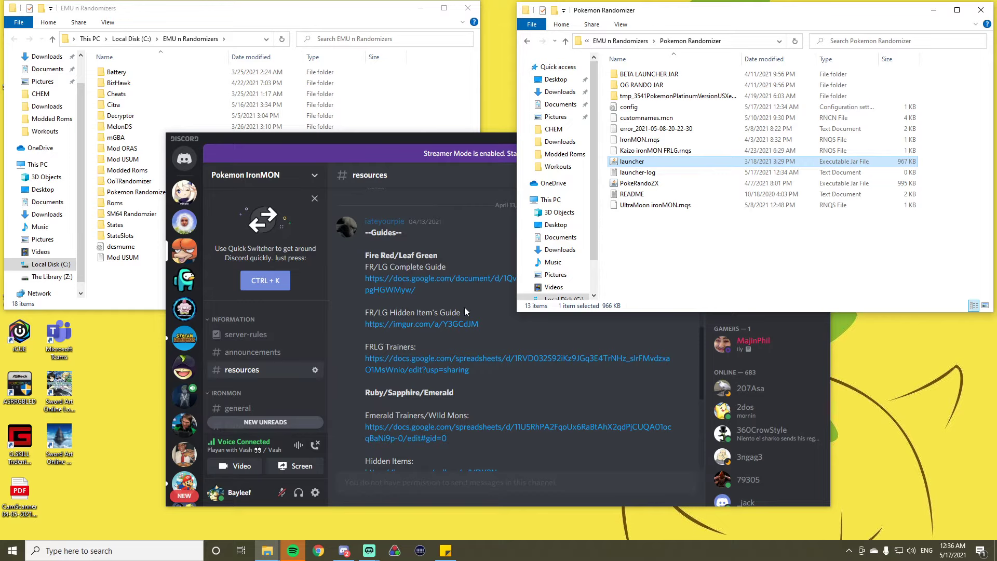
pyautogui.scroll(-1, 470, 310)
pyautogui.click(420, 138)
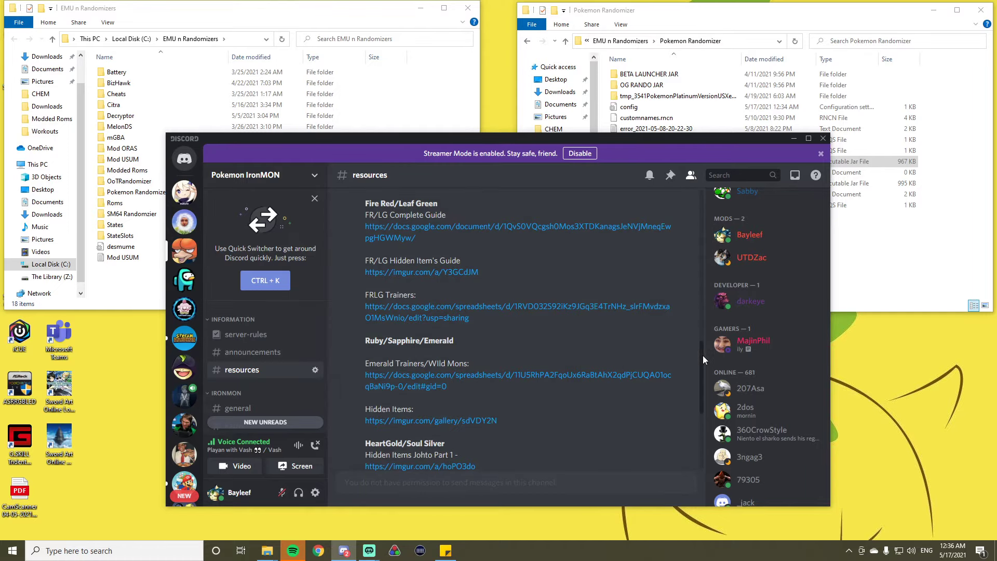
# Scroll to the FireRed/LeafGreen Walkthrough and highlight the Item from PC and Route 1 potion steps
pyautogui.scroll(-1, 554, 367)
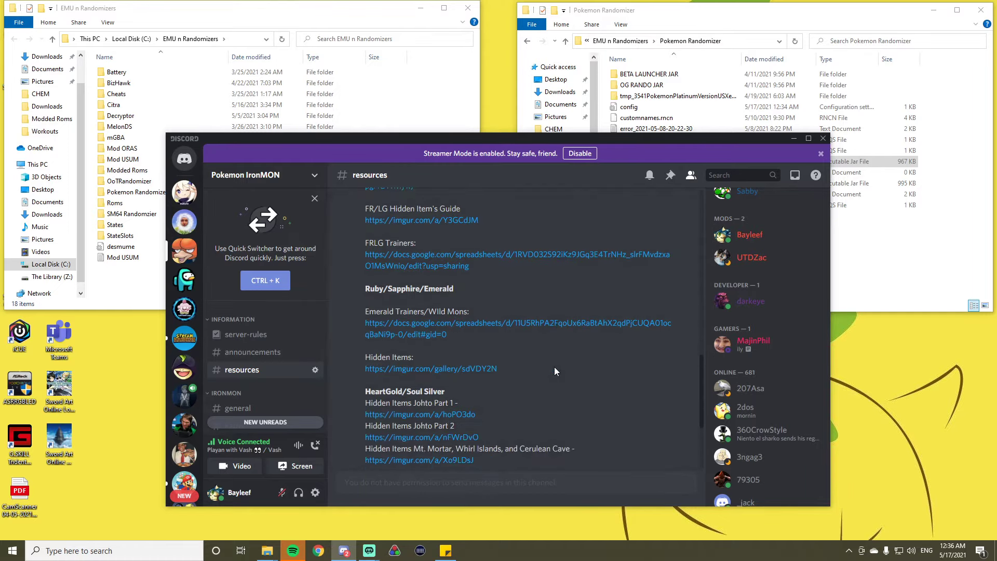
pyautogui.scroll(3, 545, 365)
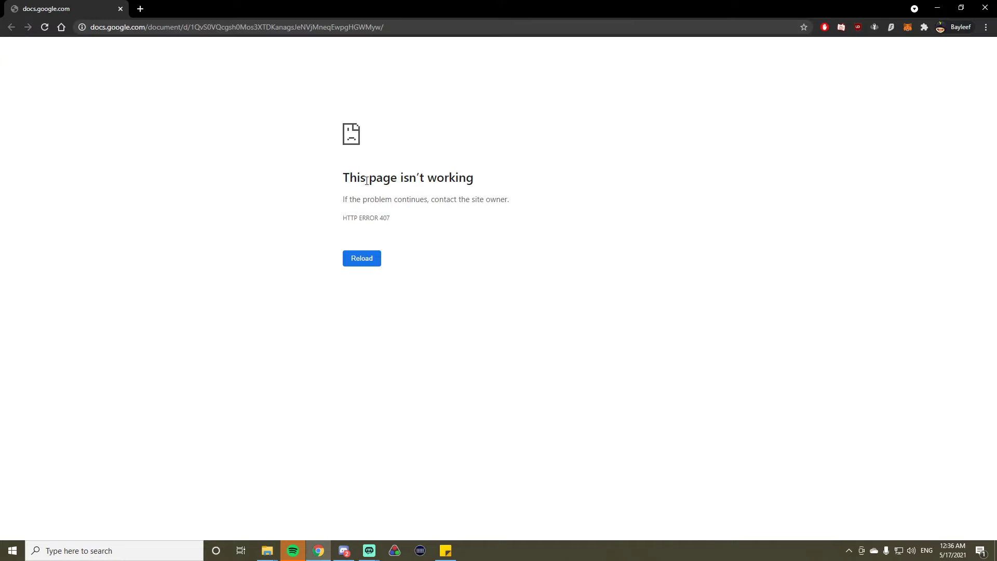
pyautogui.click(363, 265)
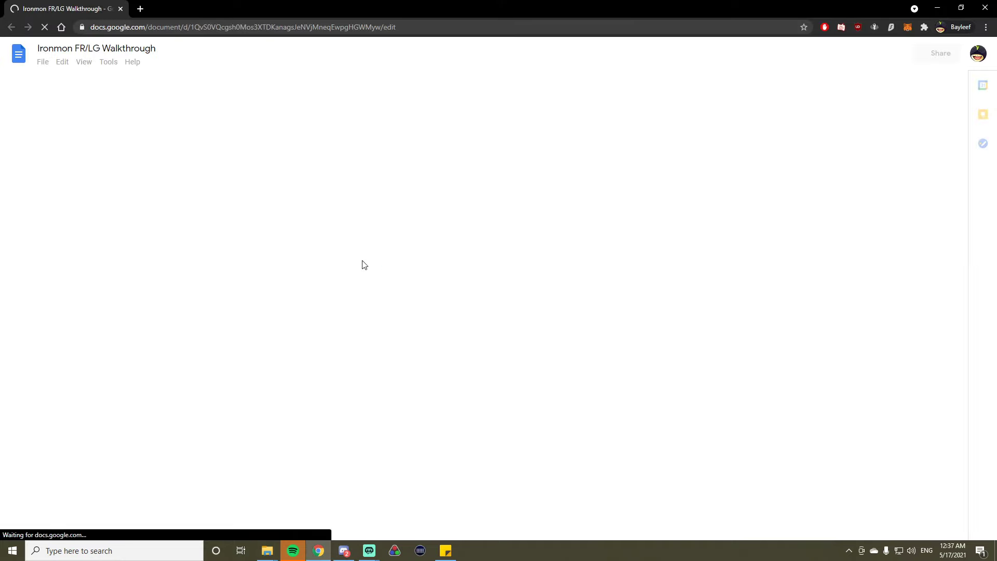
pyautogui.scroll(-2, 276, 311)
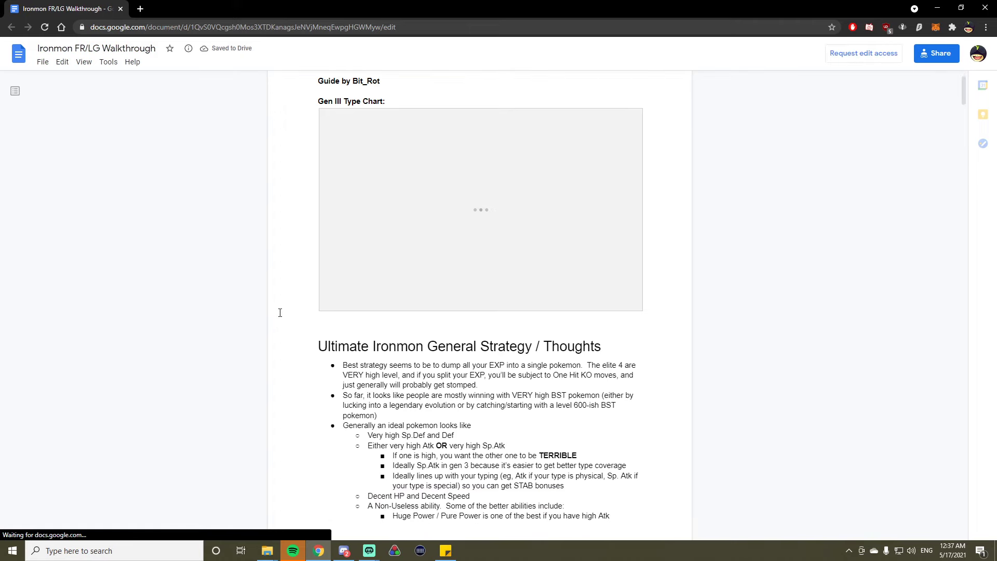
pyautogui.scroll(-7, 299, 305)
pyautogui.scroll(-3, 299, 305)
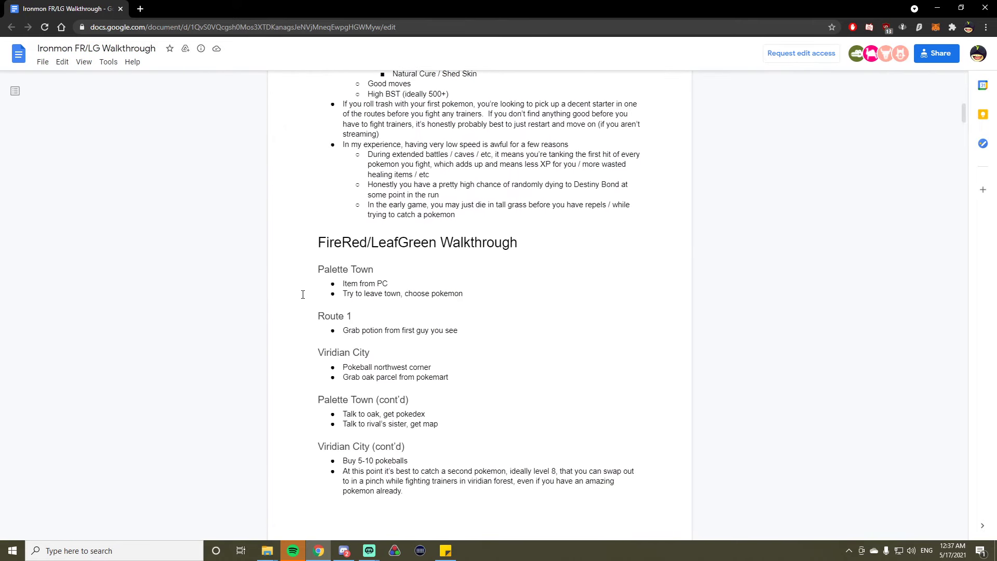
pyautogui.scroll(-1, 303, 295)
pyautogui.scroll(-1, 378, 213)
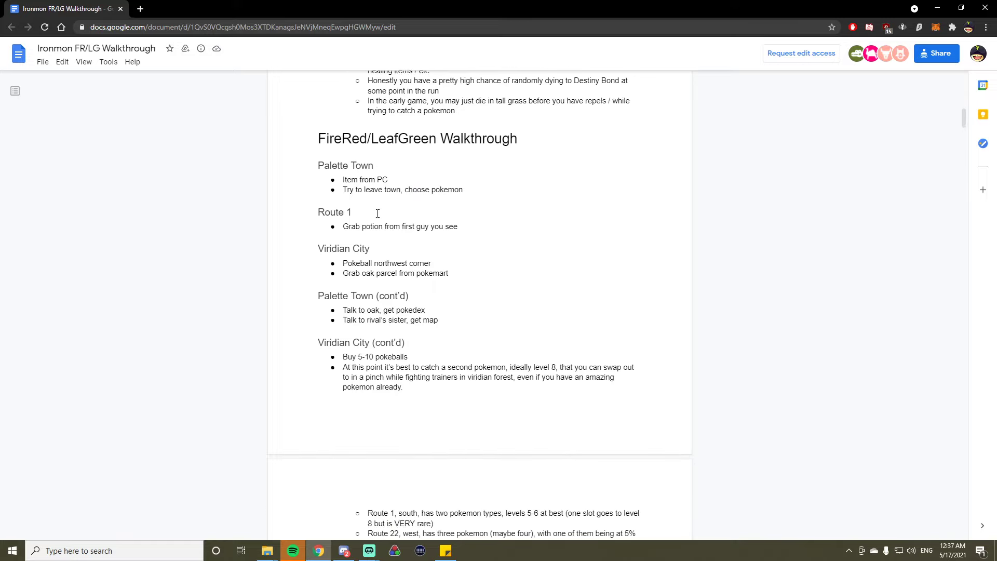
pyautogui.tripleClick(345, 182)
pyautogui.moveTo(351, 229); pyautogui.dragTo(421, 228)
# Highlight the Oak's parcel text in the Viridian City walkthrough step
pyautogui.moveTo(362, 273); pyautogui.dragTo(401, 273)
pyautogui.click(983, 9)
pyautogui.scroll(5, 447, 371)
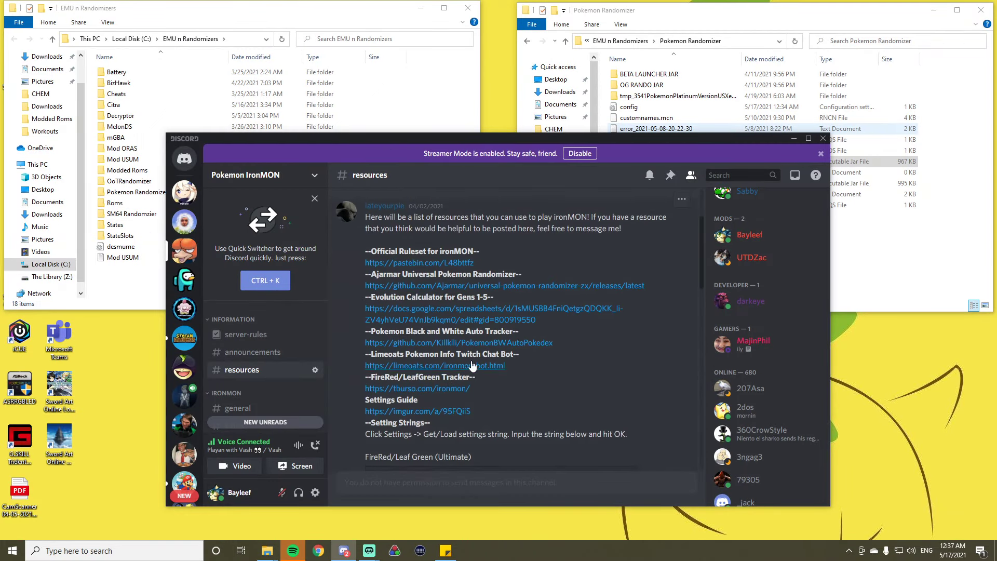
pyautogui.scroll(-3, 223, 363)
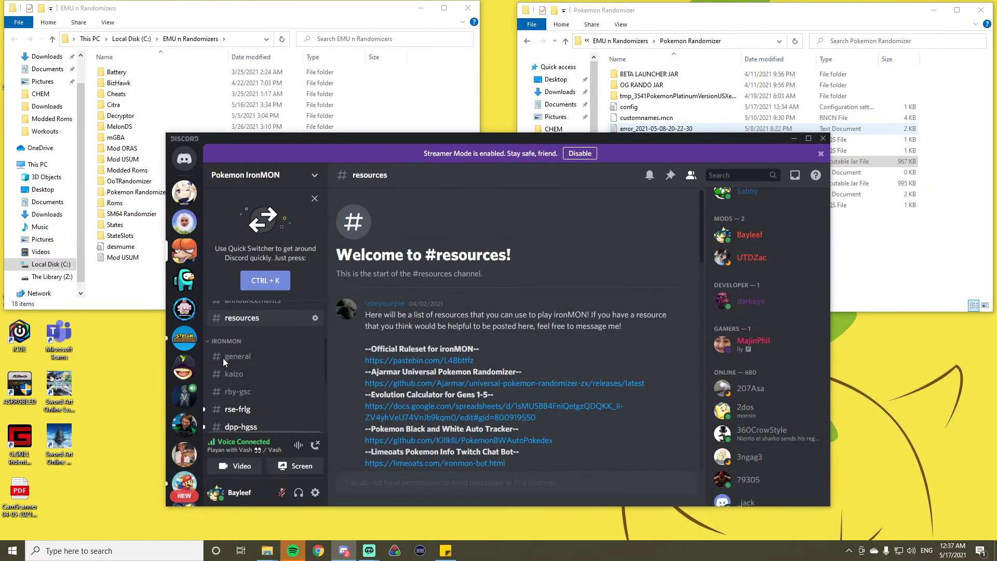
pyautogui.click(248, 360)
pyautogui.click(251, 374)
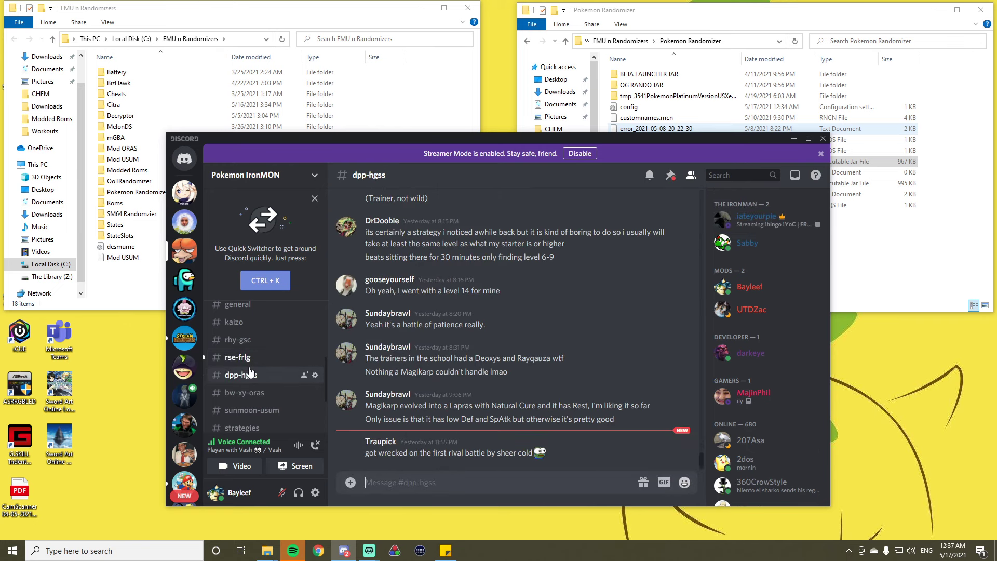
pyautogui.click(254, 357)
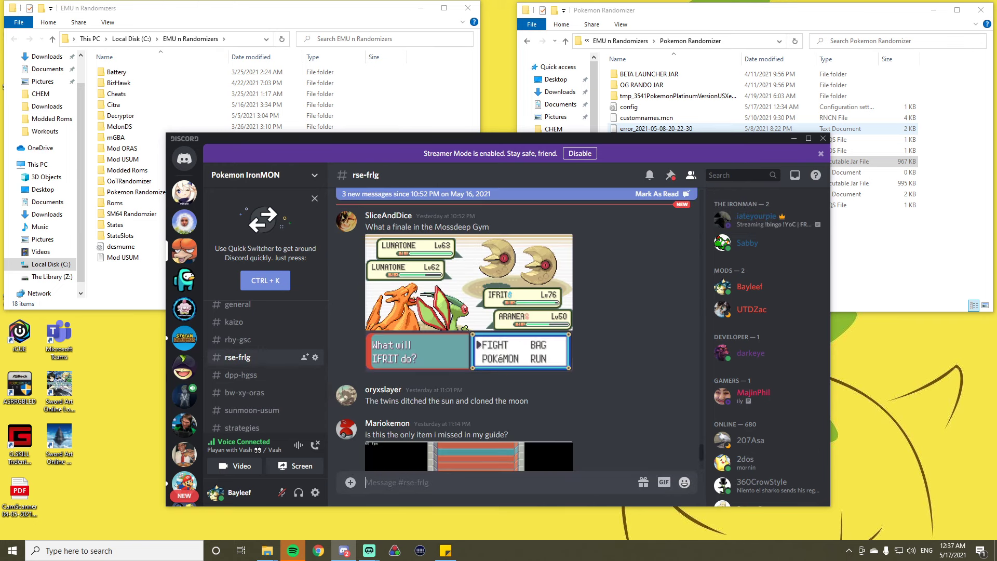